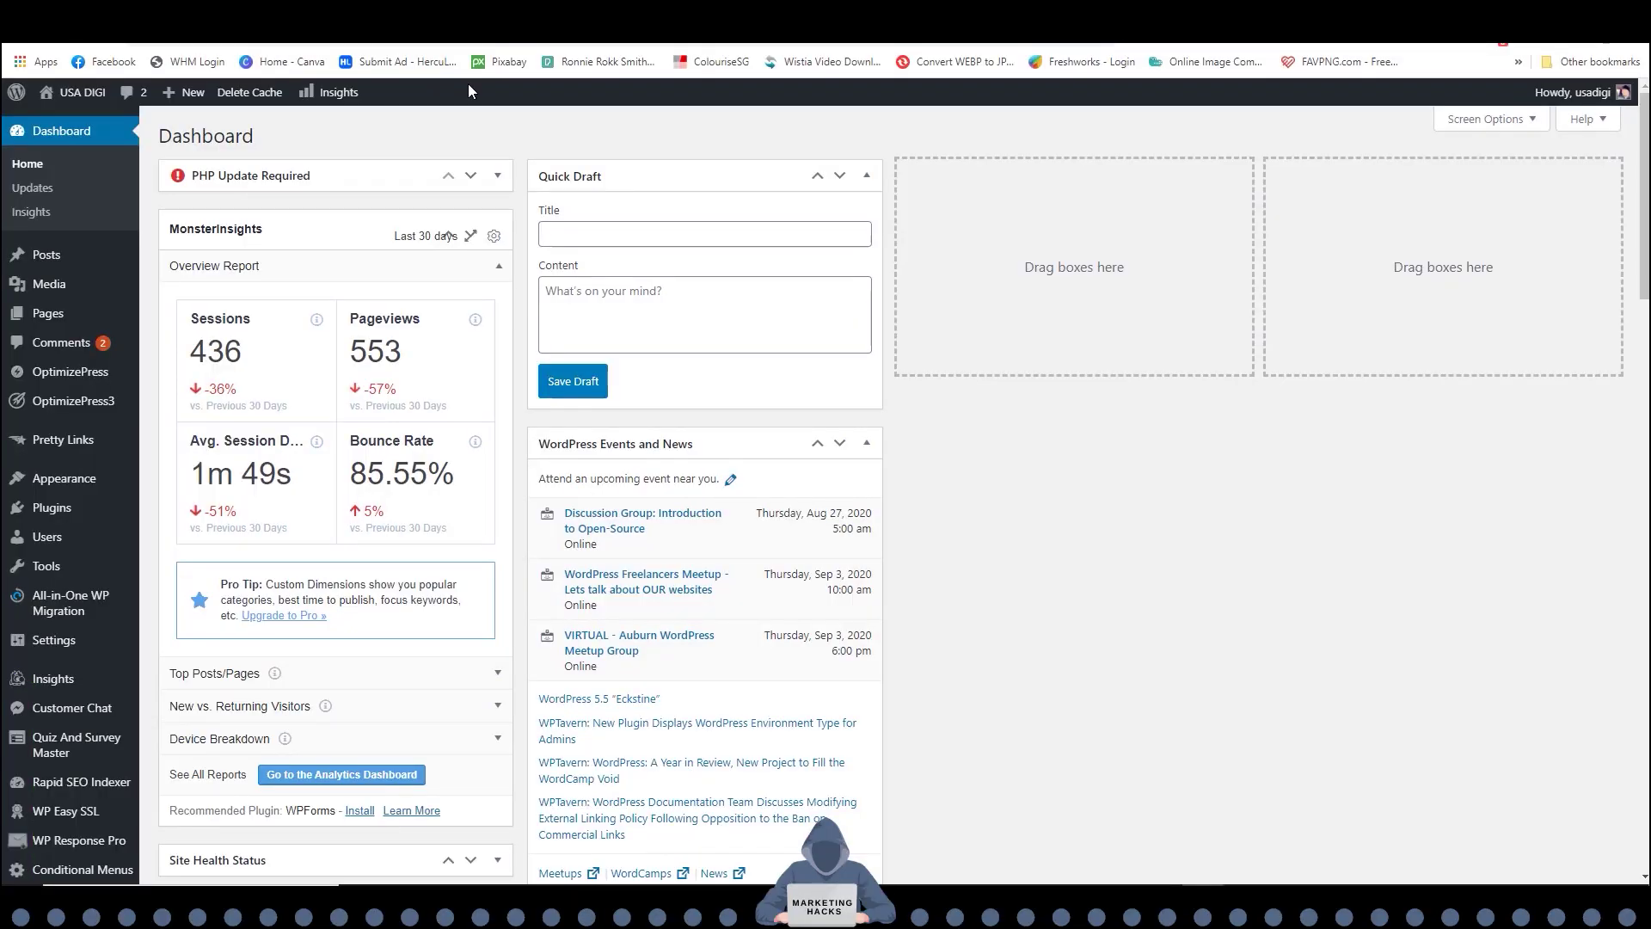
Search the plugin directory for 'ninja forms', then install and activate Ninja Forms Contact Form.
mouse_move(51, 509)
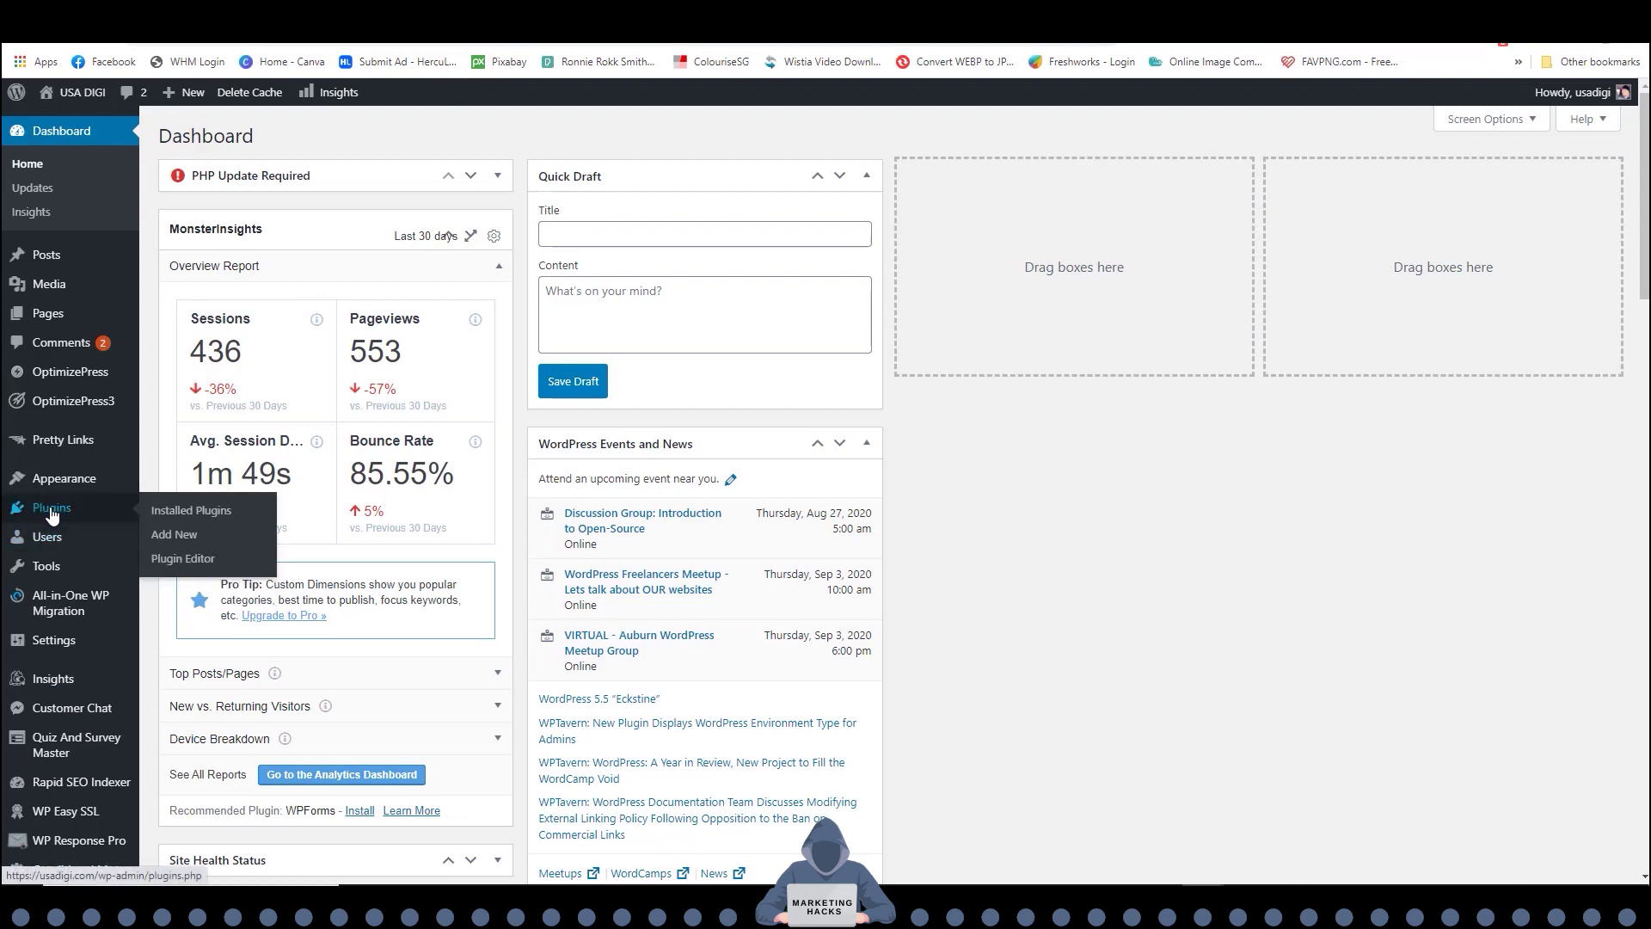
click(176, 534)
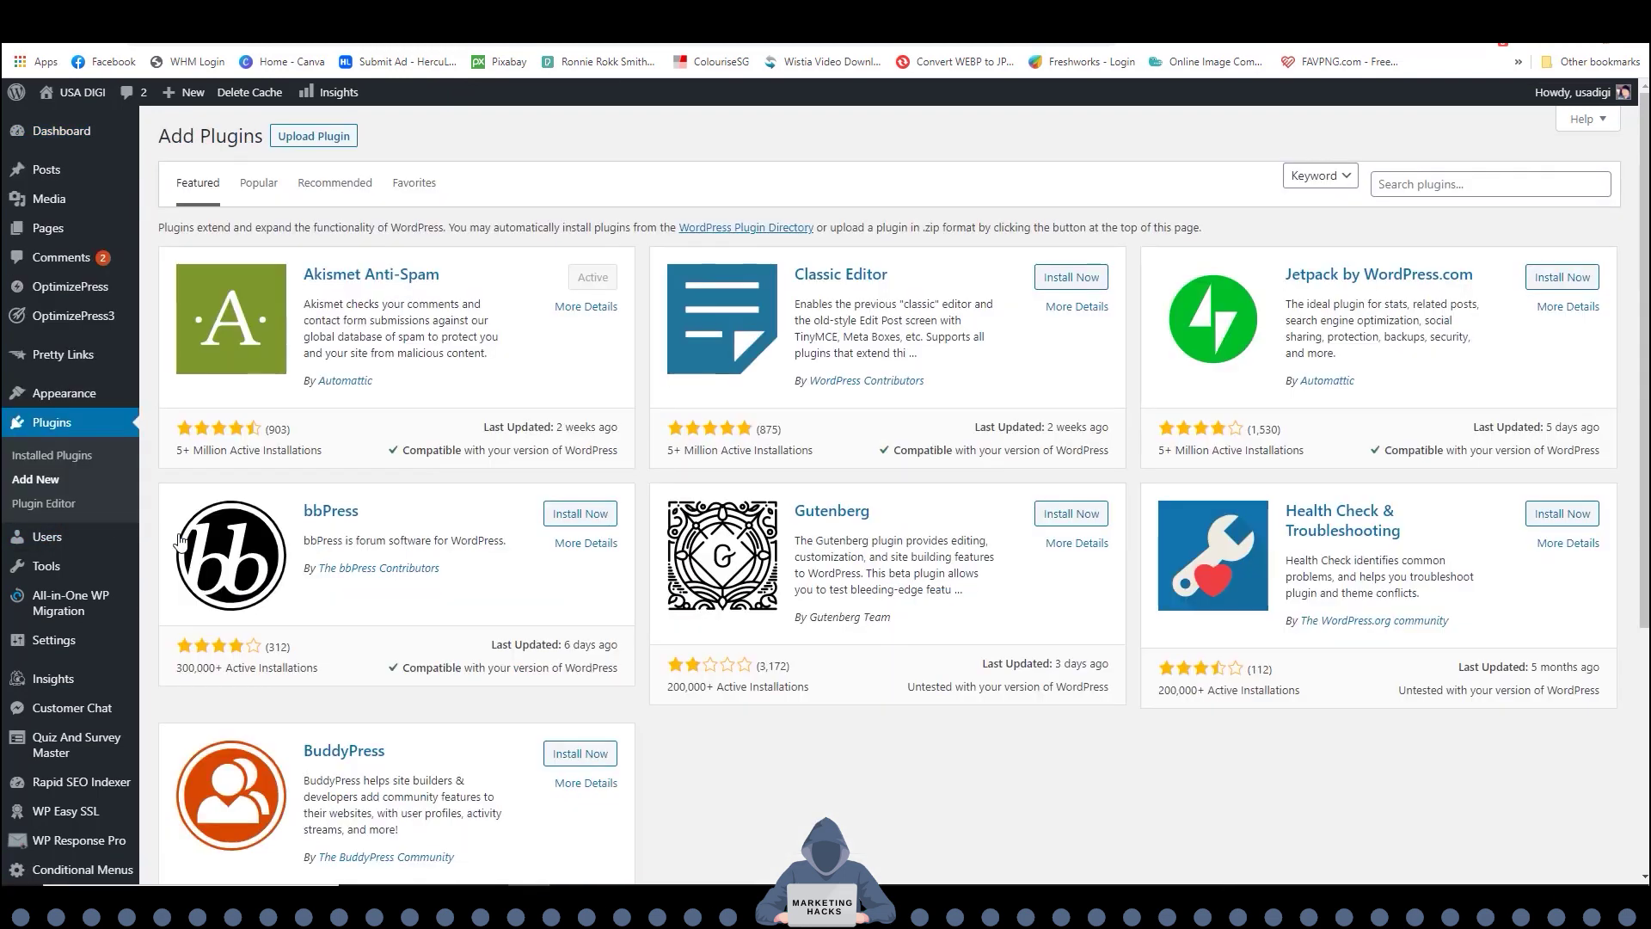
click(1432, 187)
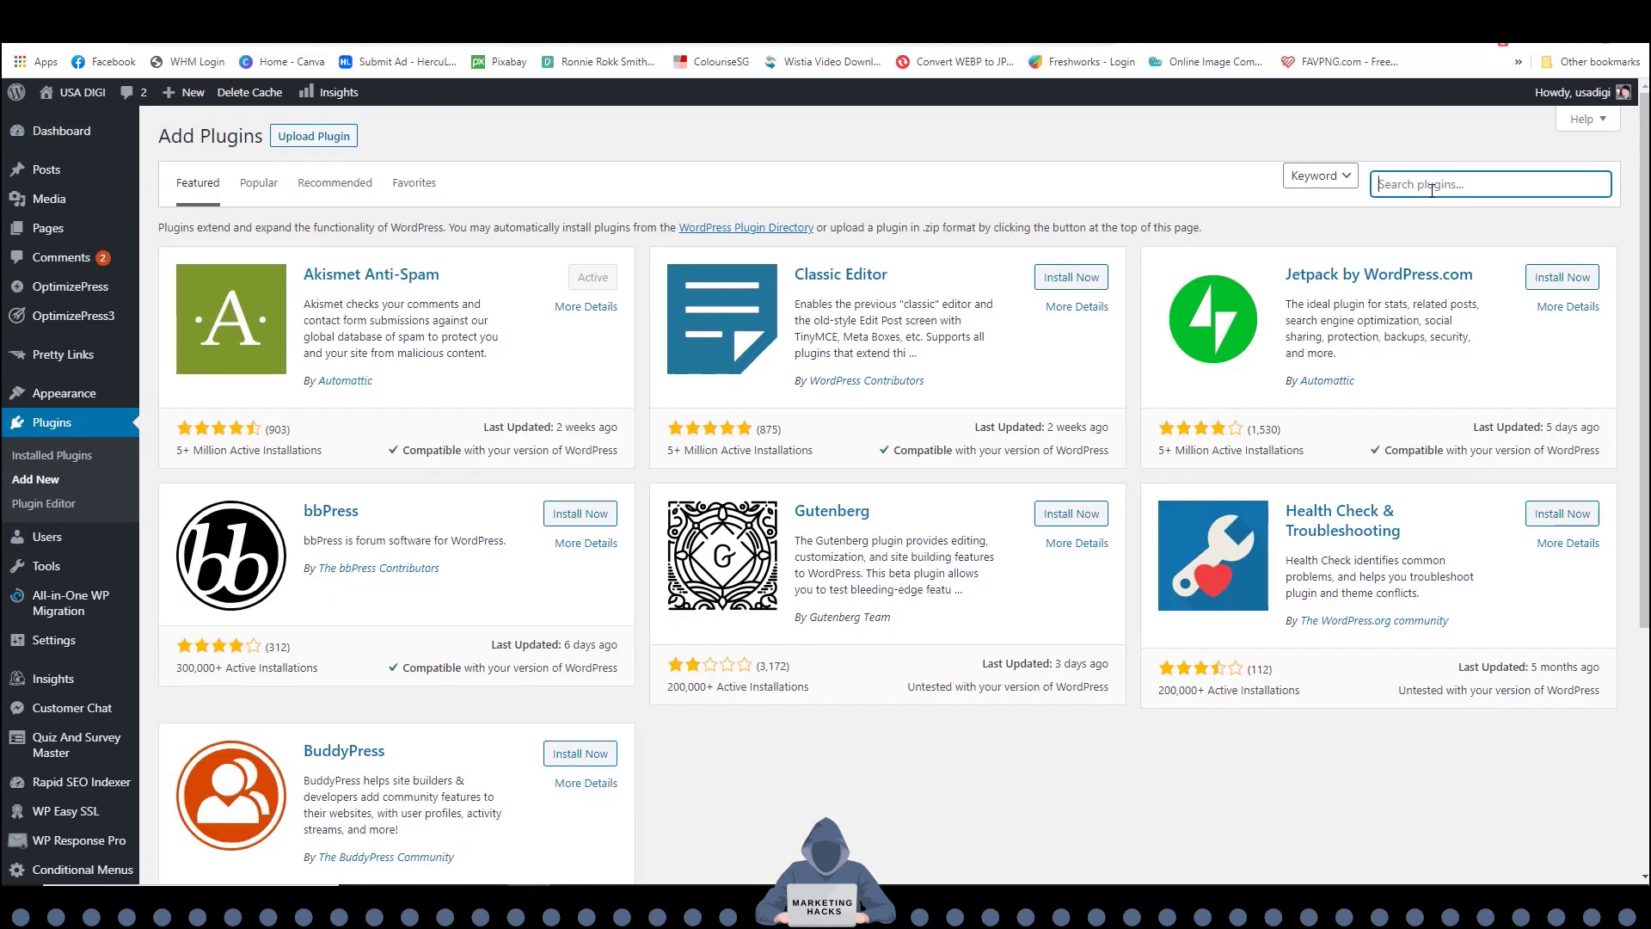
text(ninja forms)
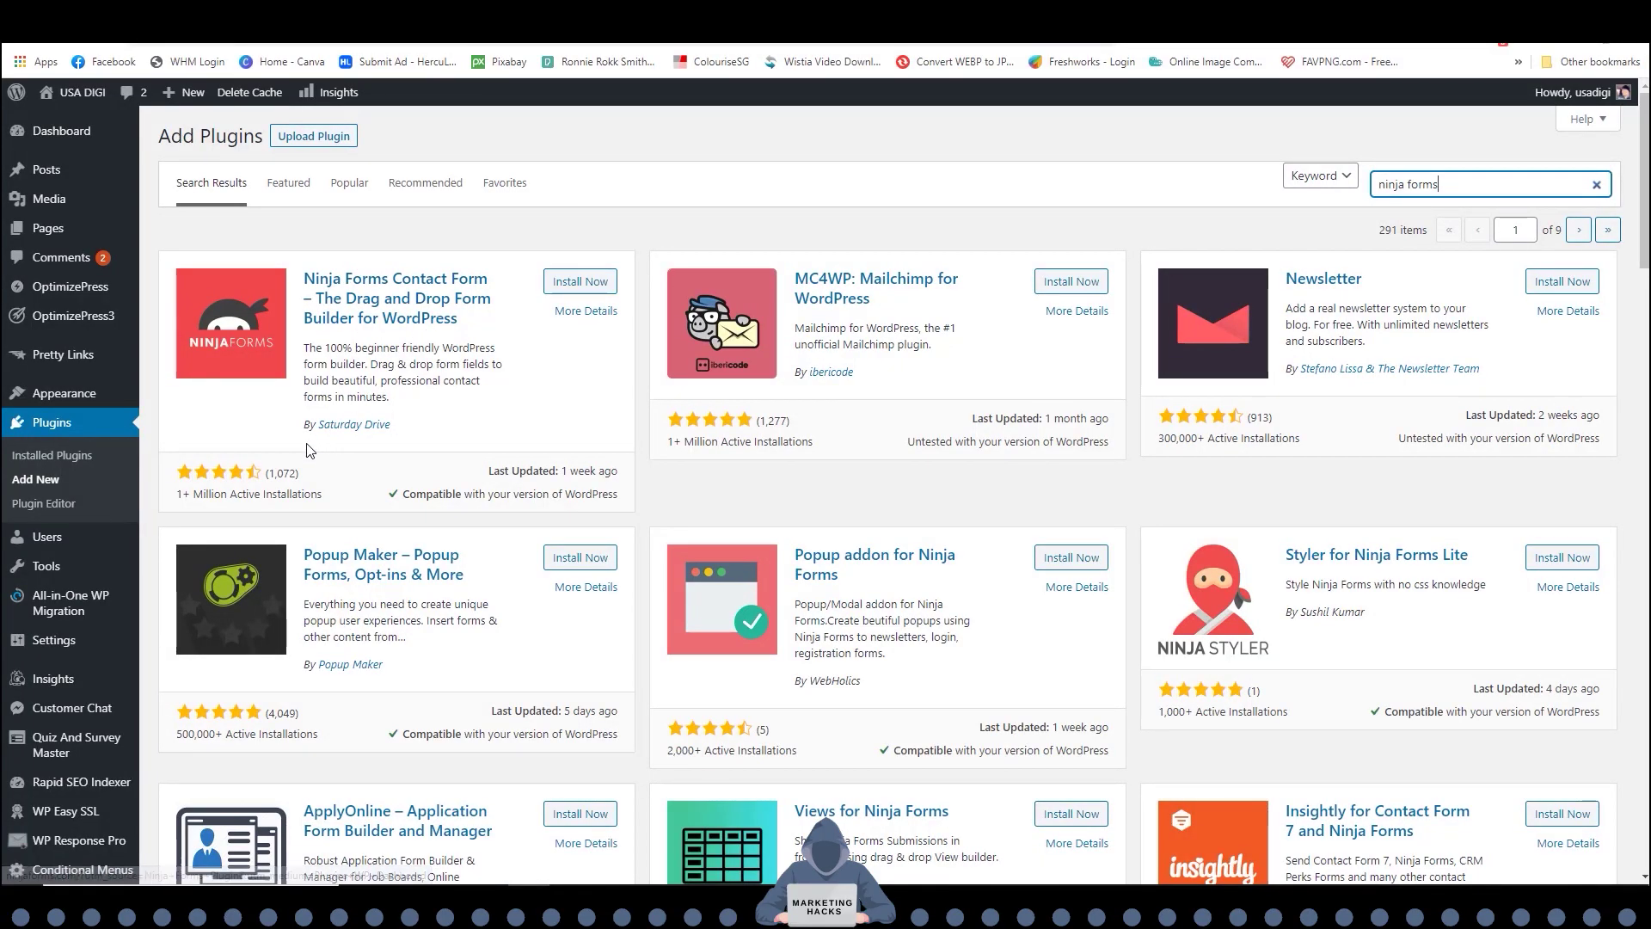
click(605, 282)
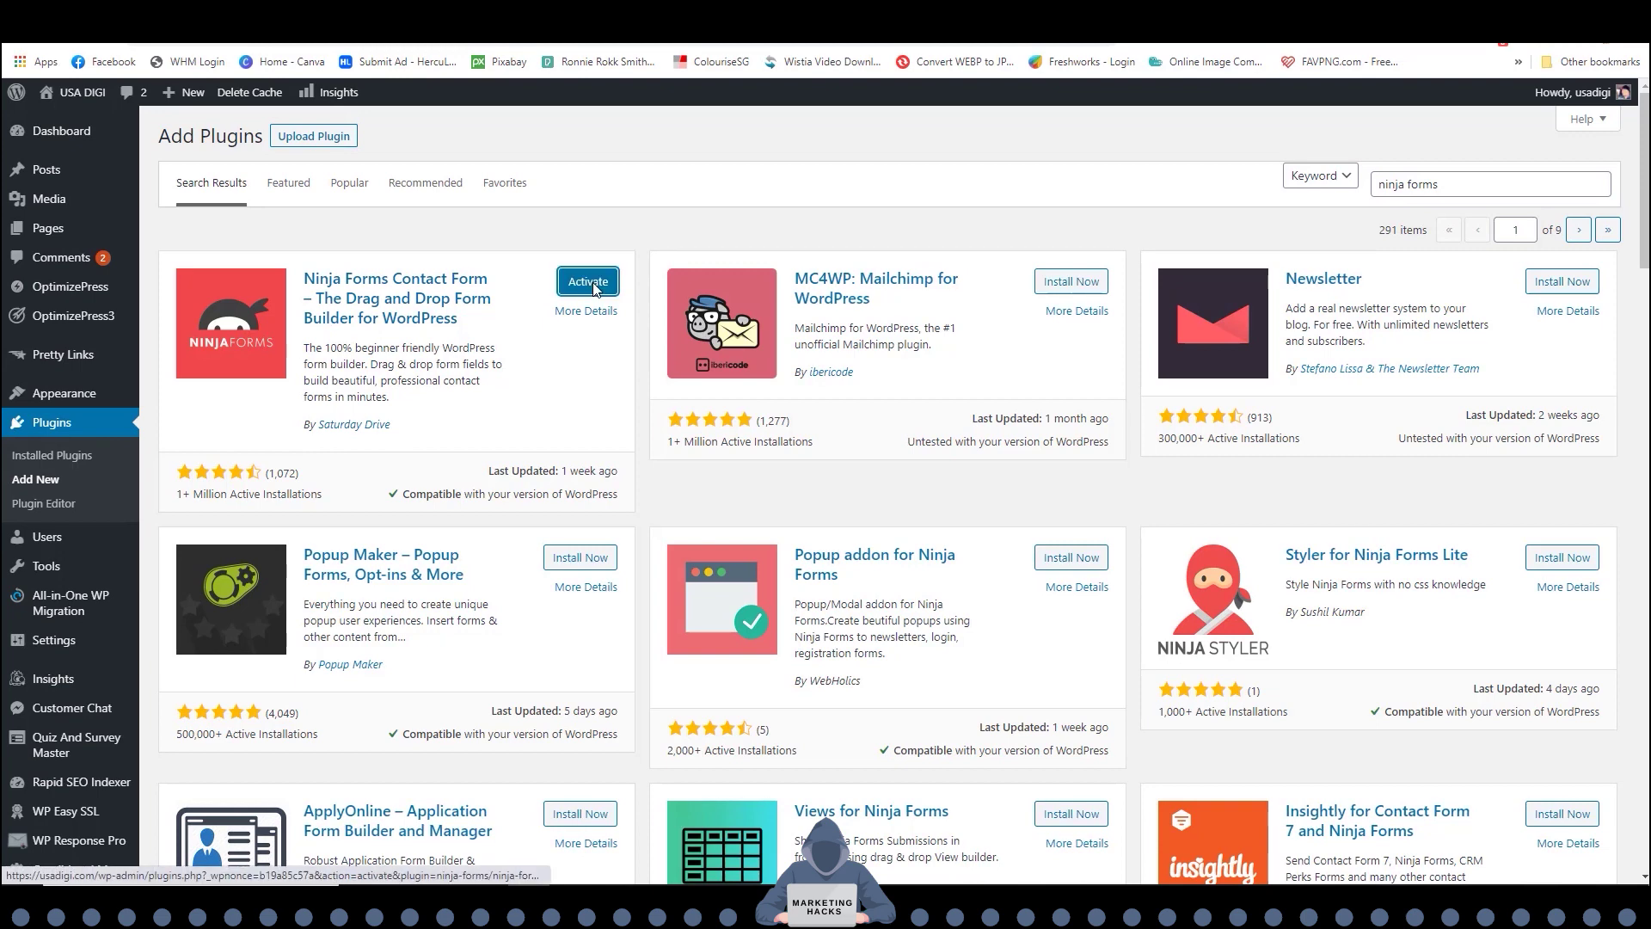
click(588, 282)
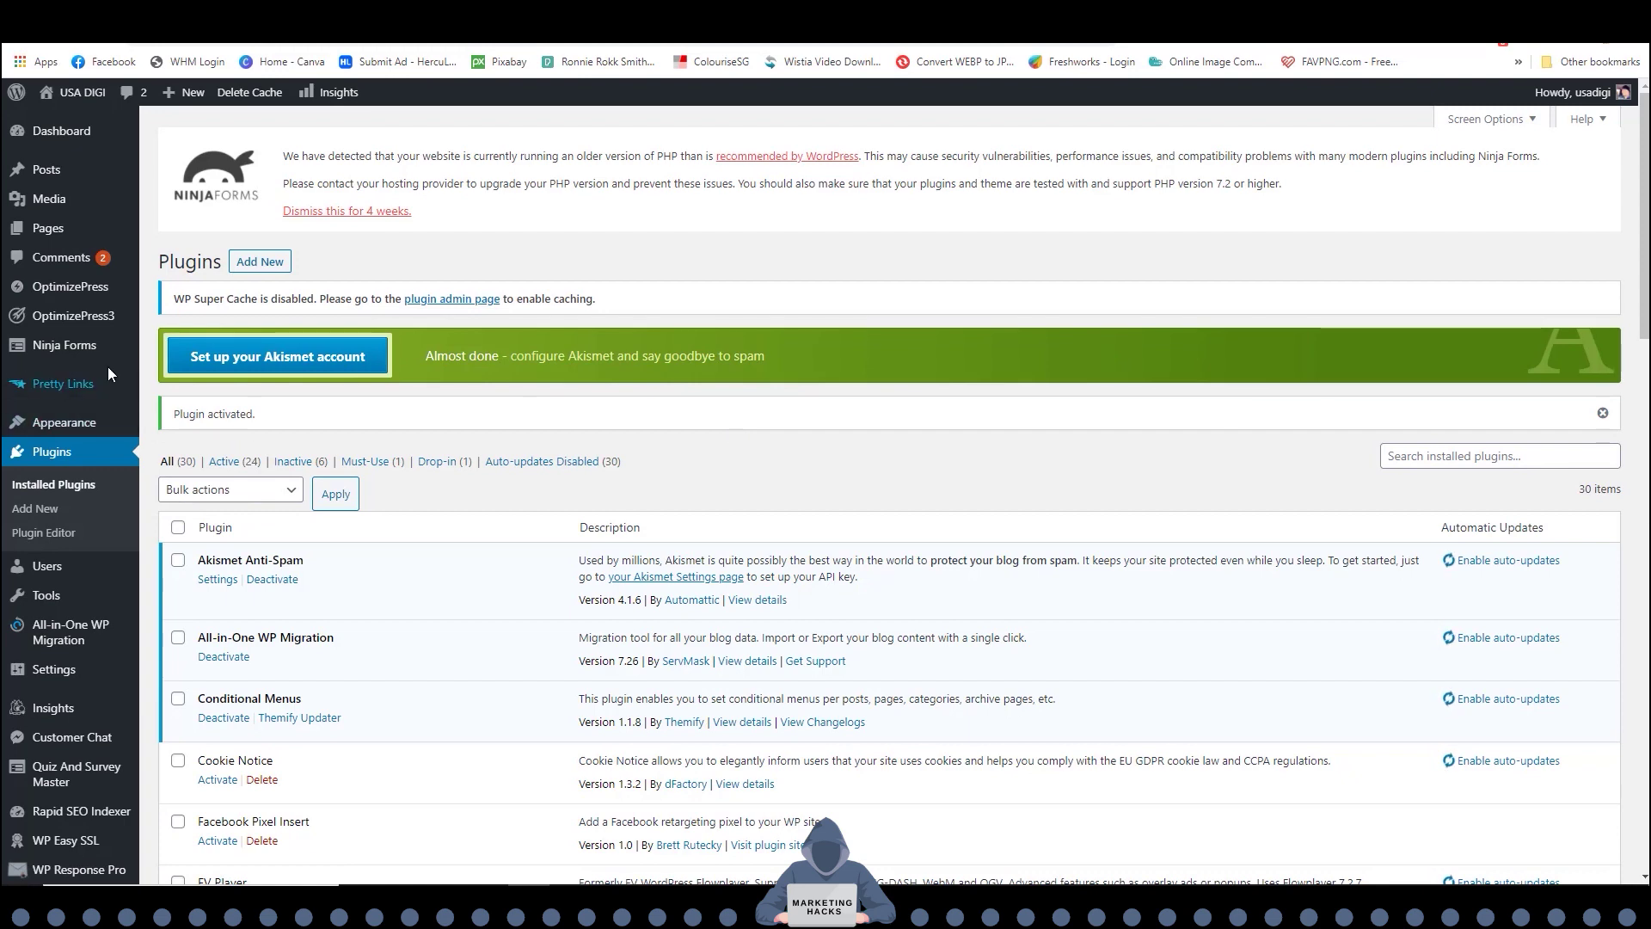
Delete the default Contact Me form from Ninja Forms, confirming with DELETE.
mouse_move(56, 345)
click(178, 347)
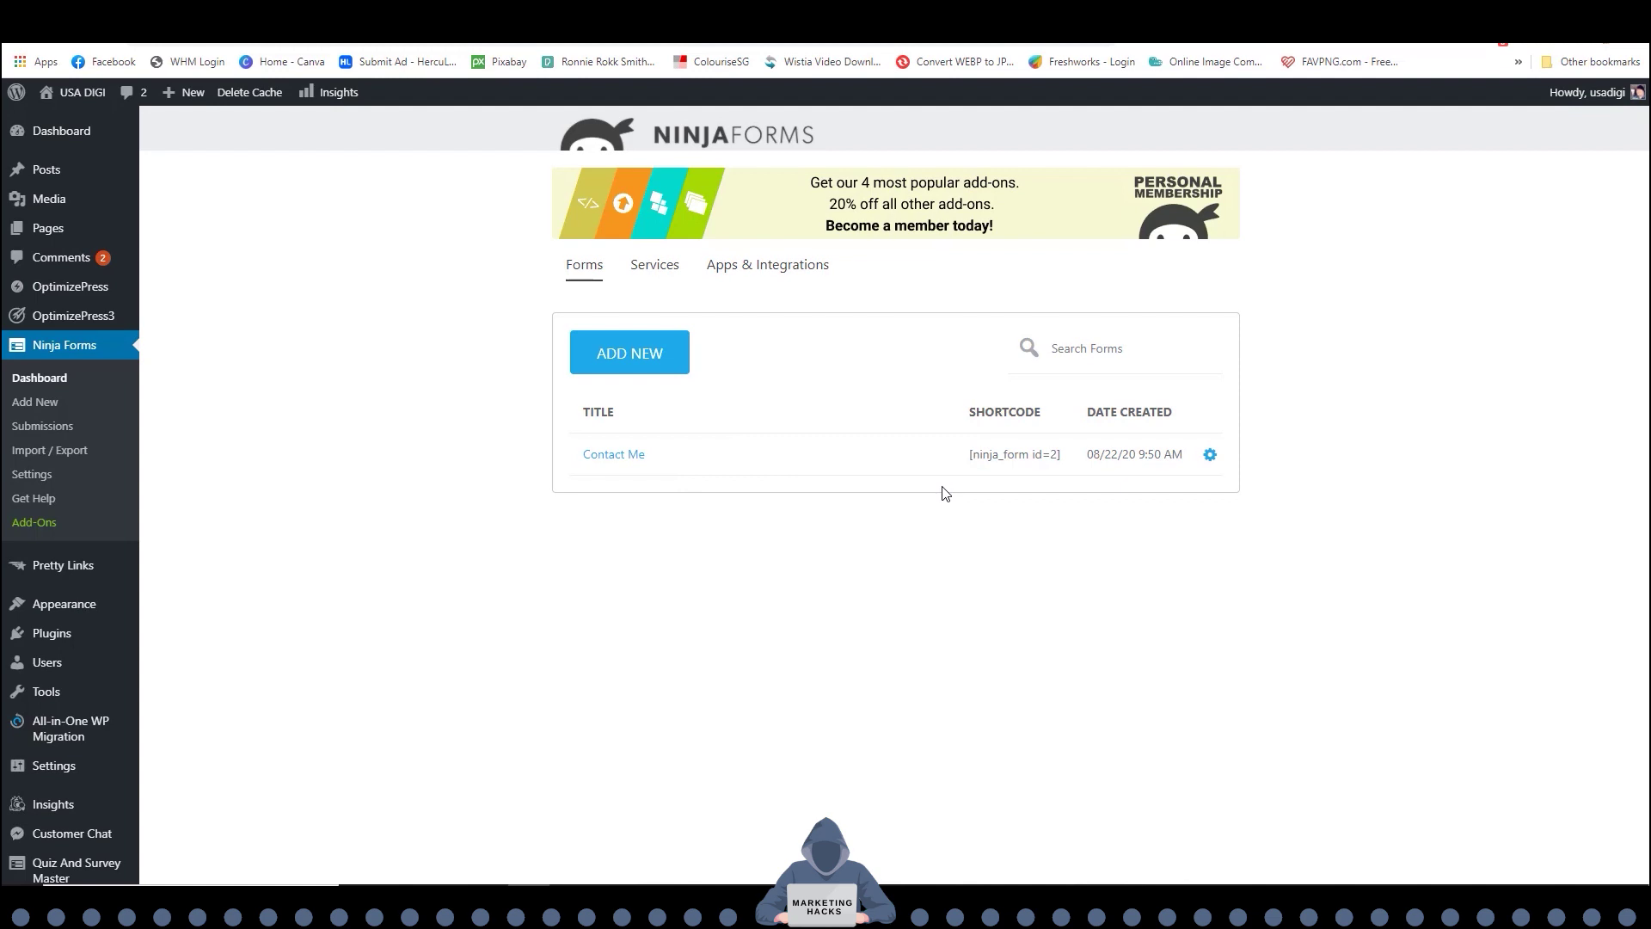
click(1209, 456)
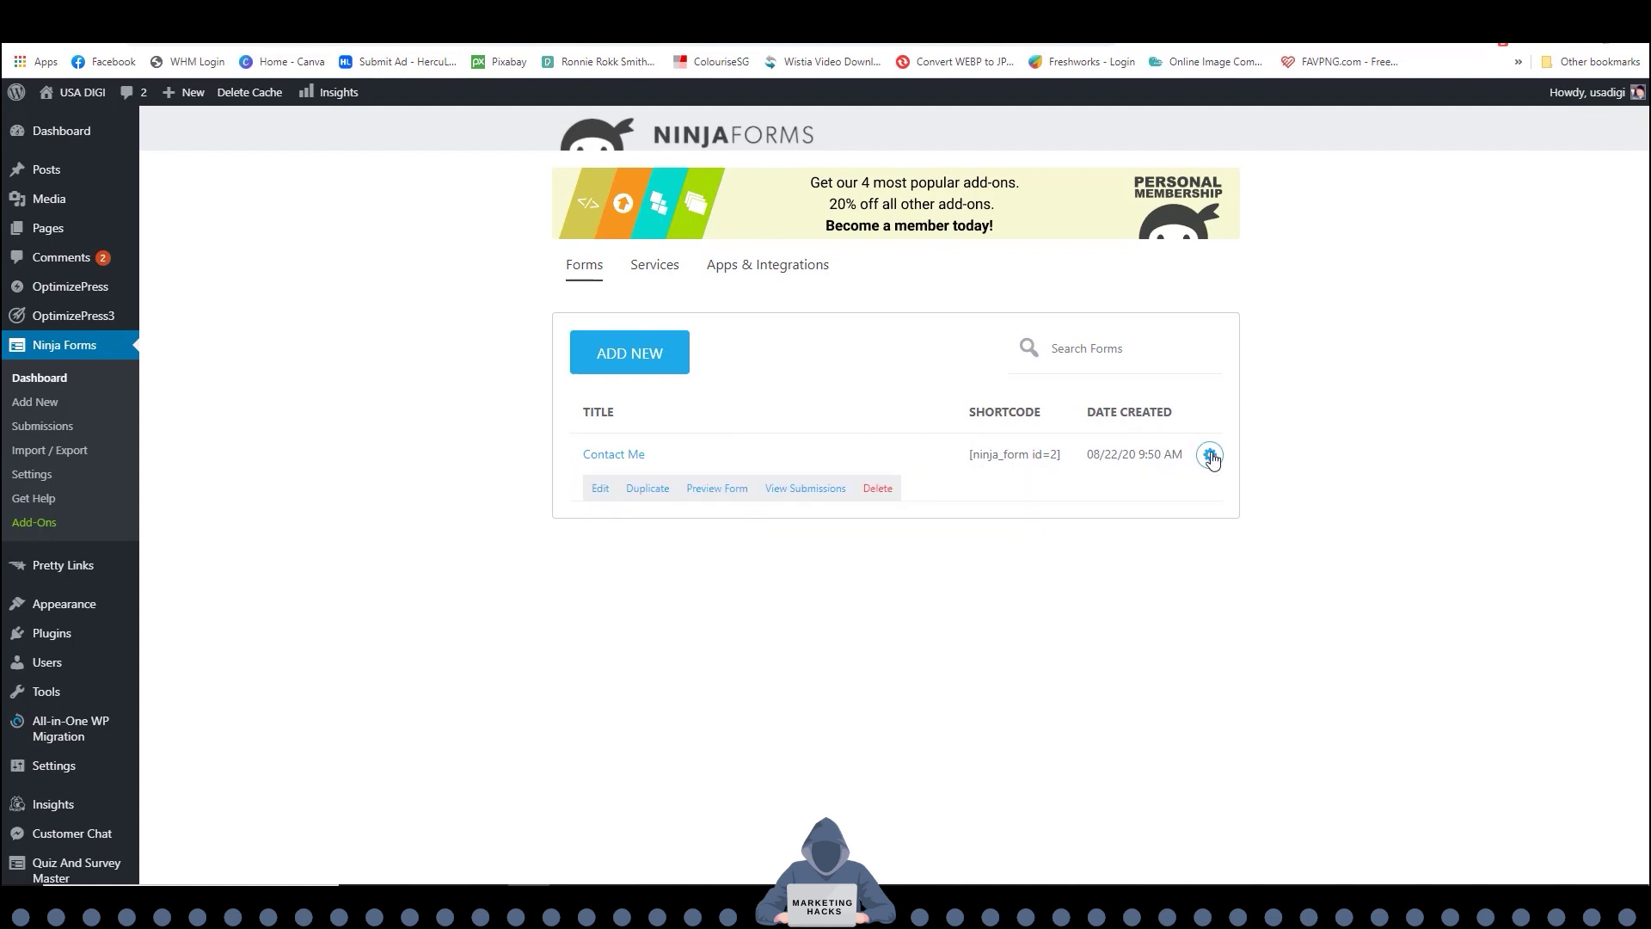
click(878, 489)
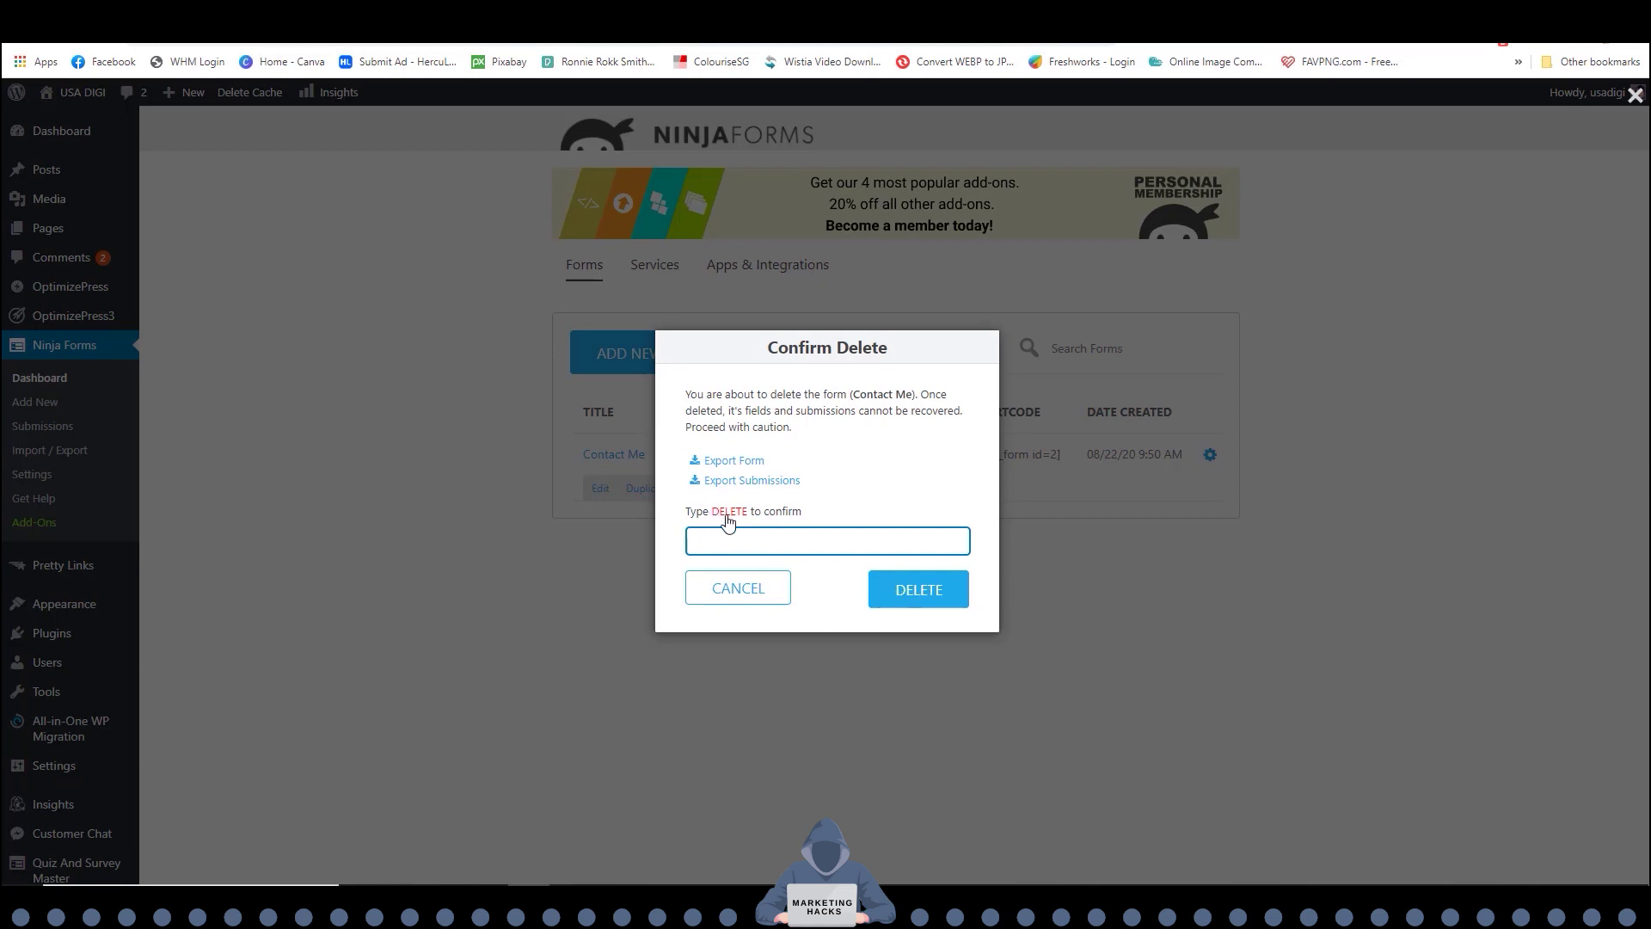
text(DELETE)
click(904, 594)
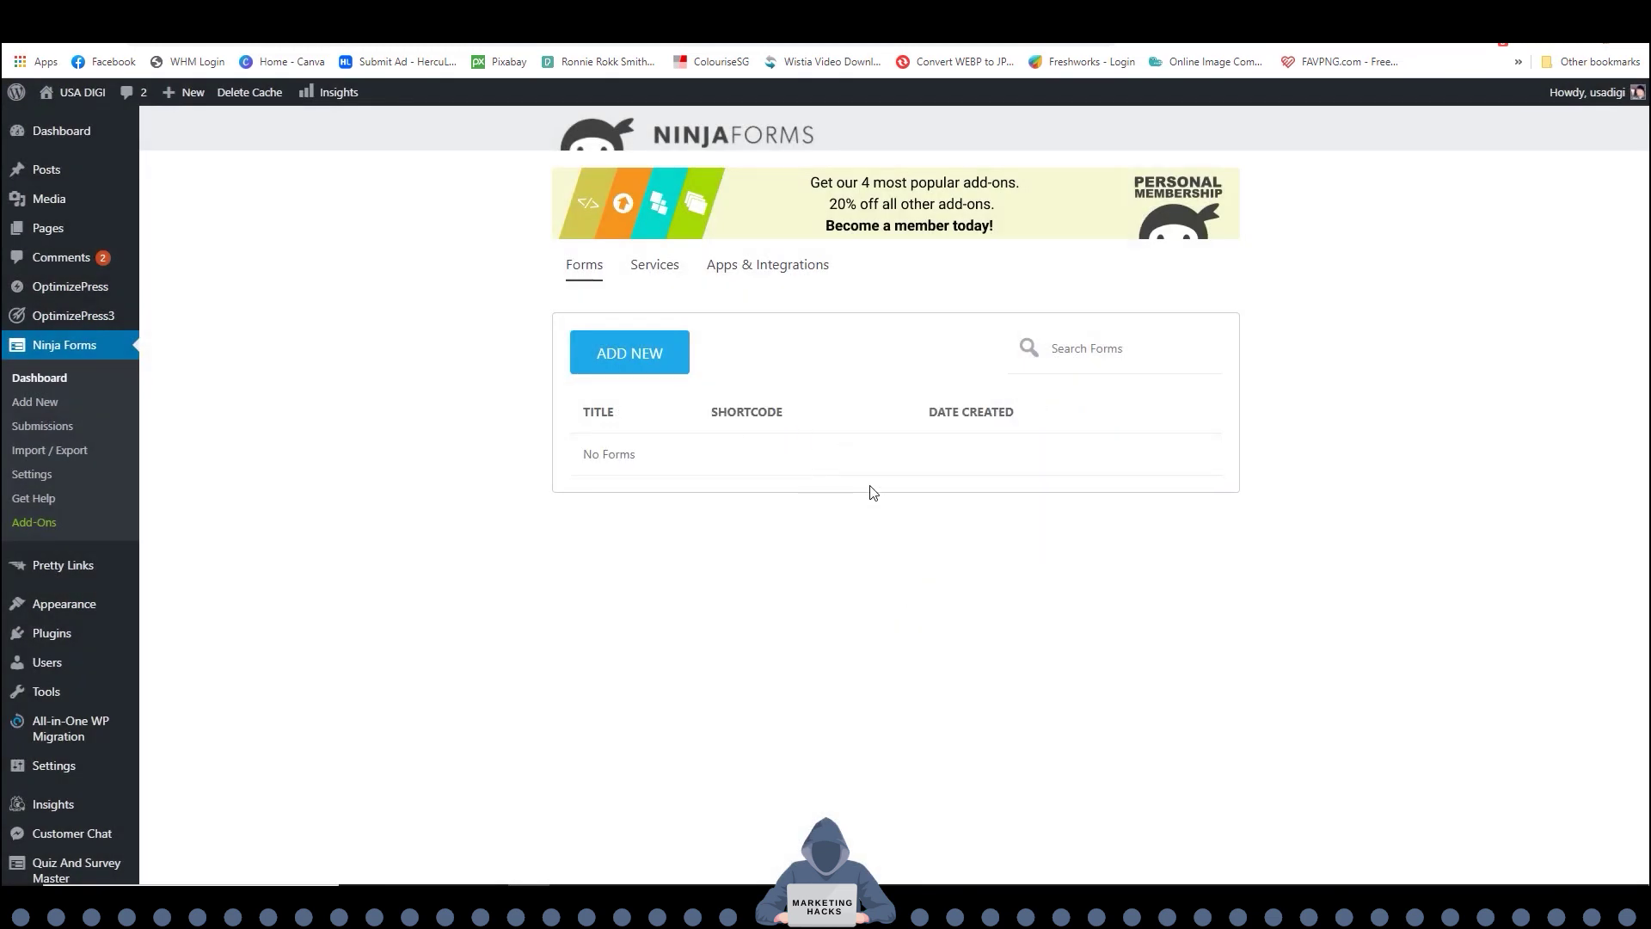
Create and publish a new form from the Contact Us template.
click(656, 354)
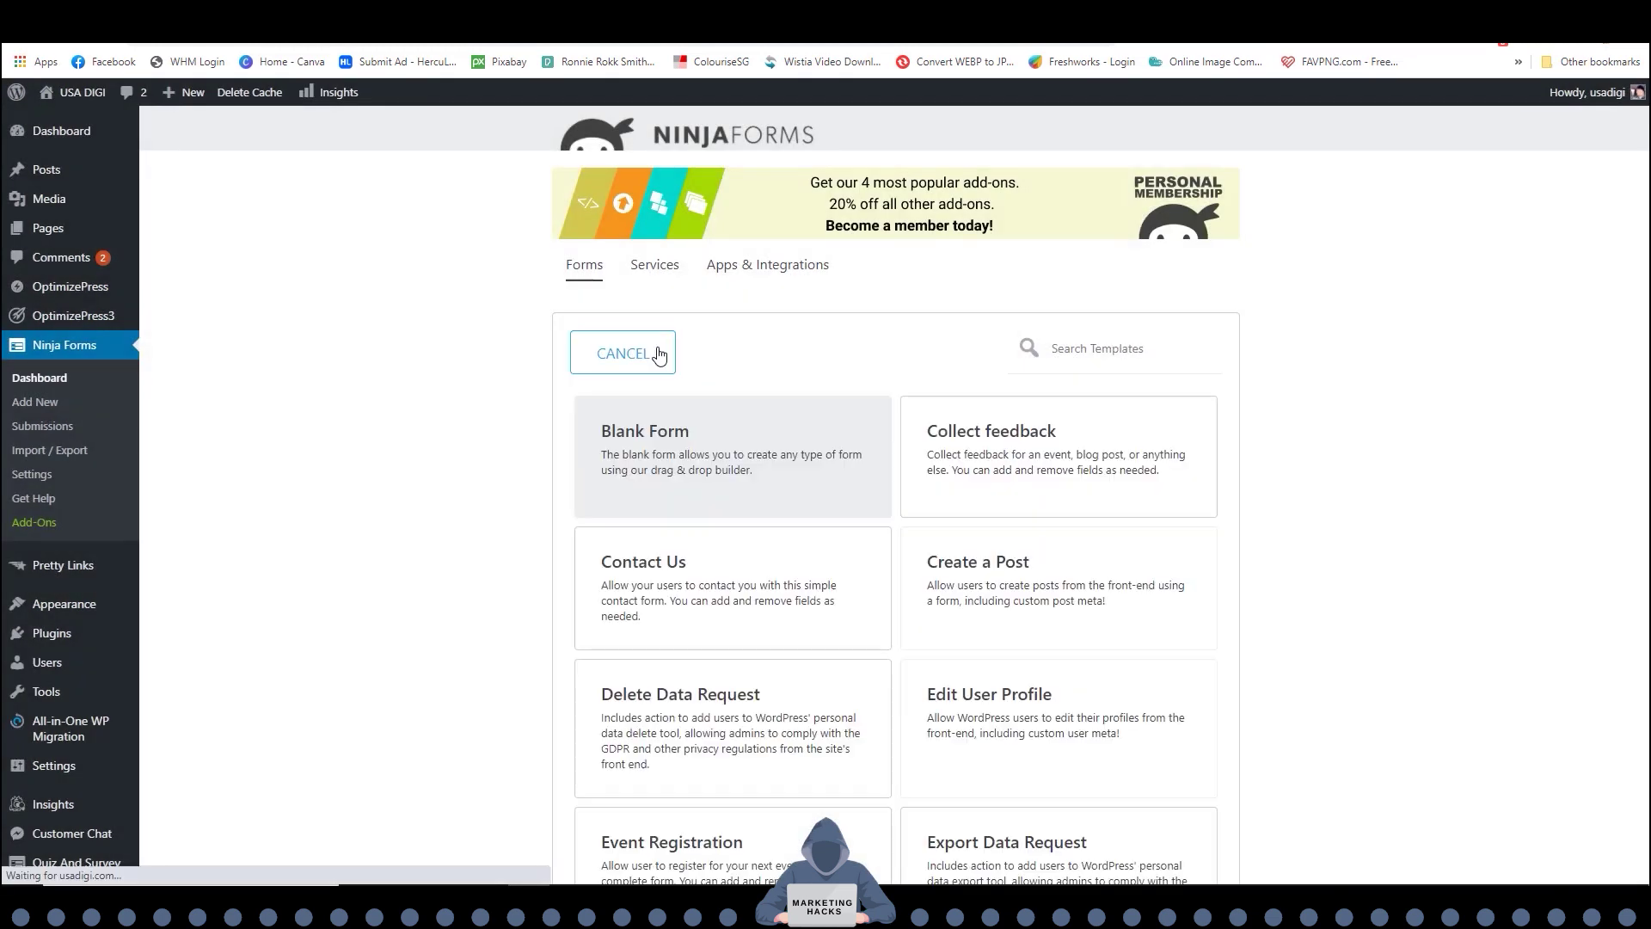
click(706, 582)
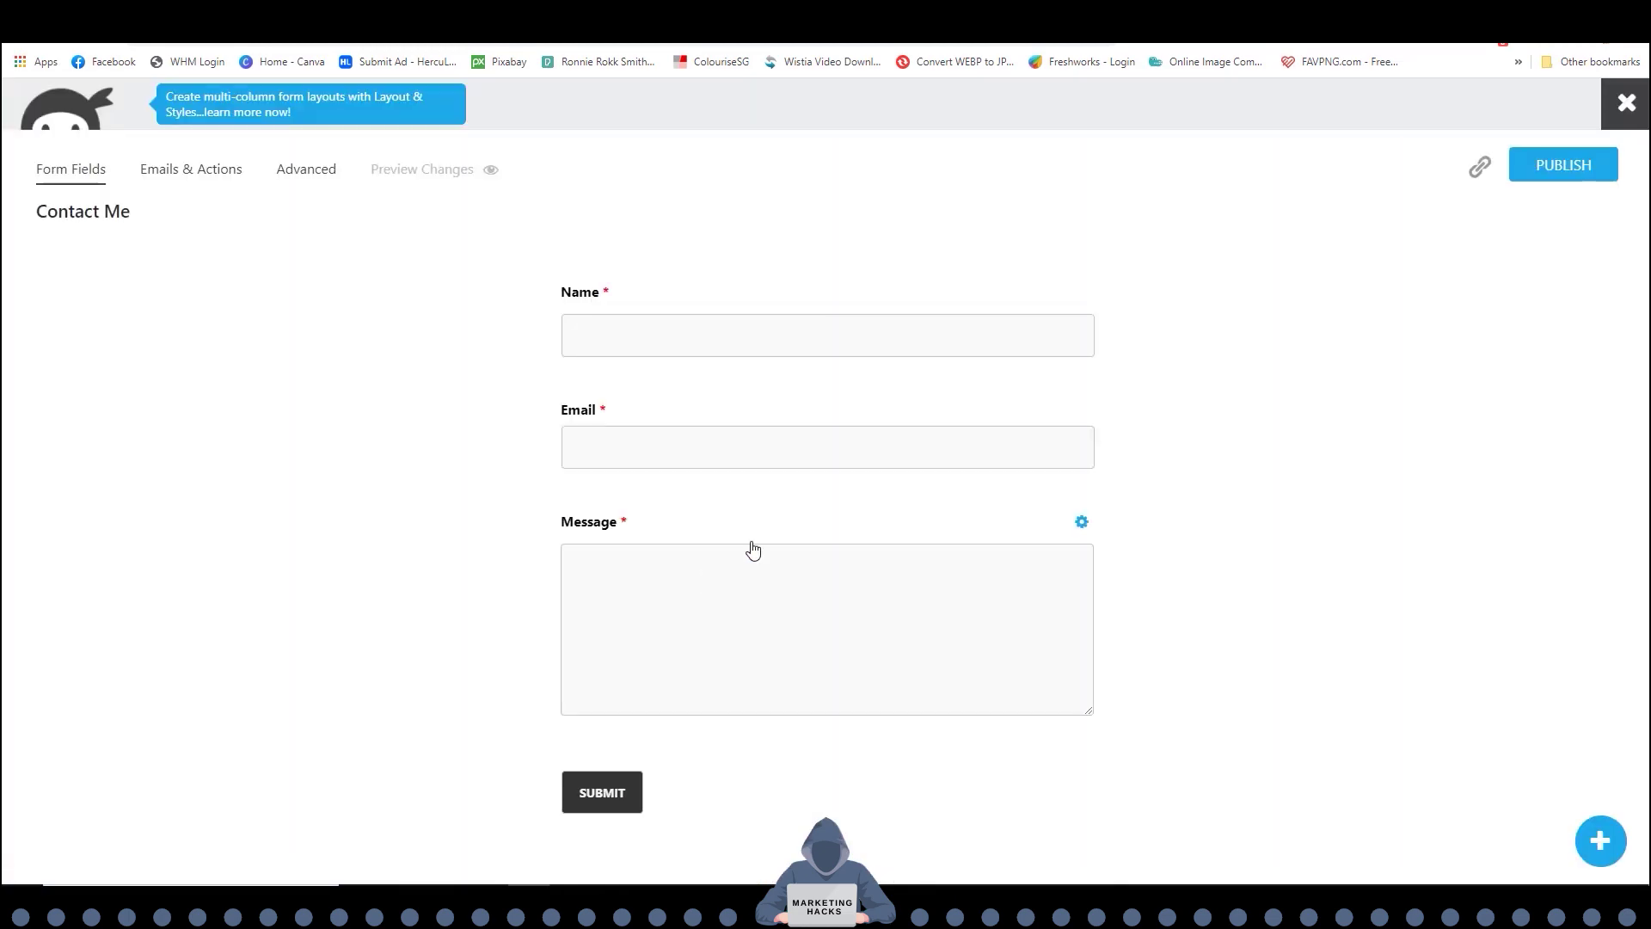
click(1552, 171)
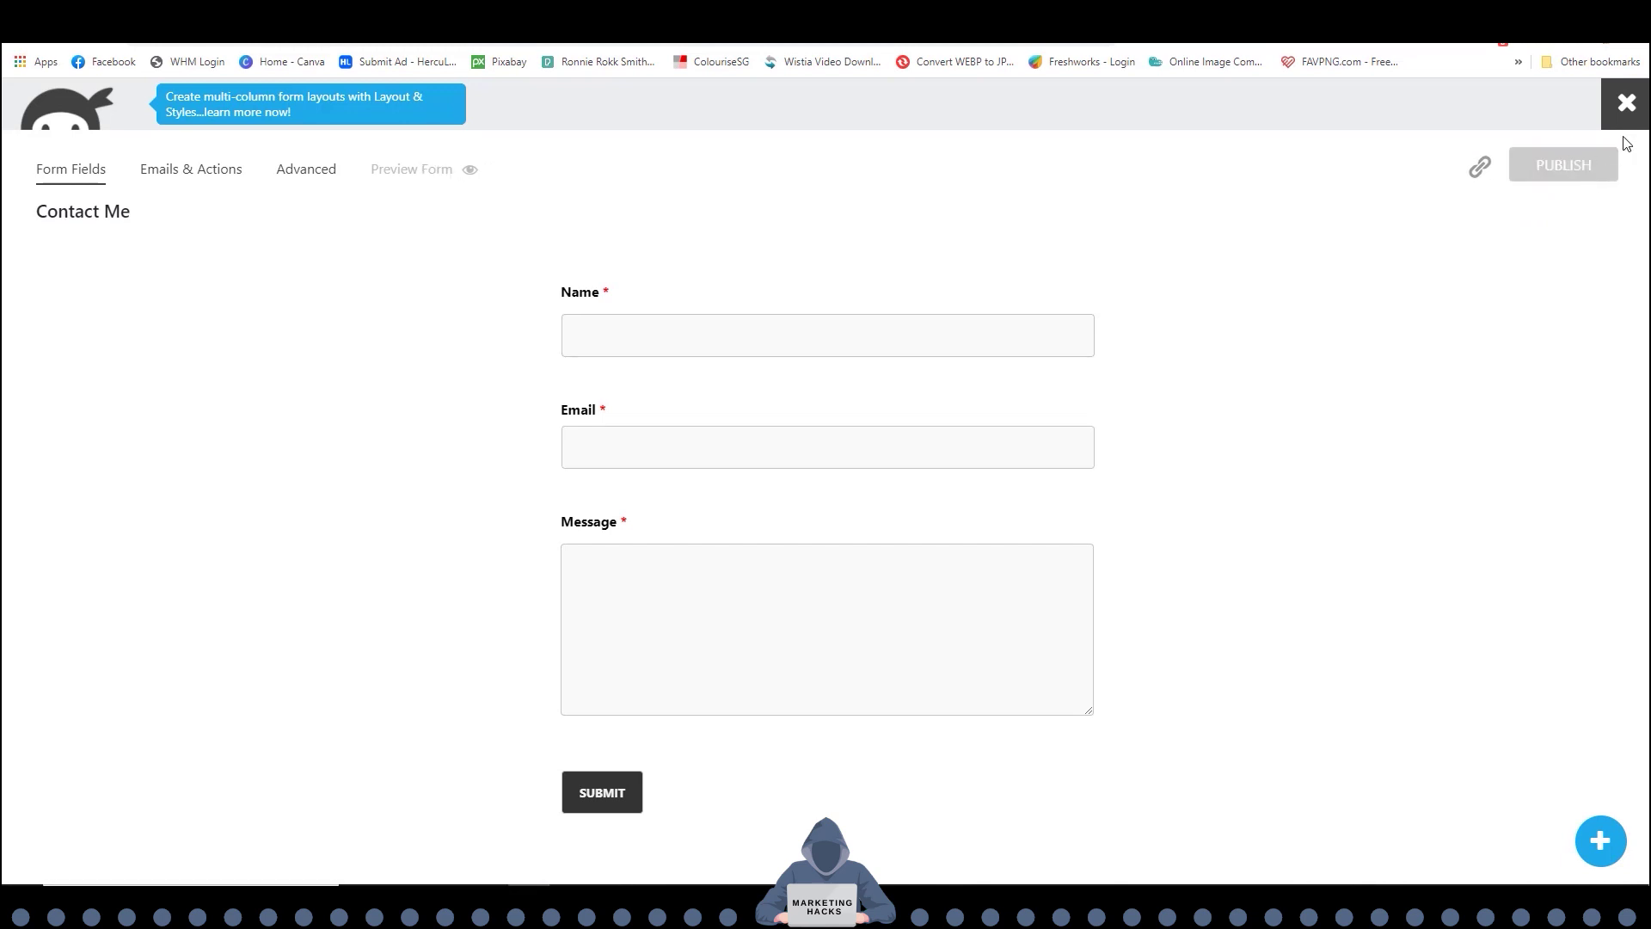
click(1628, 104)
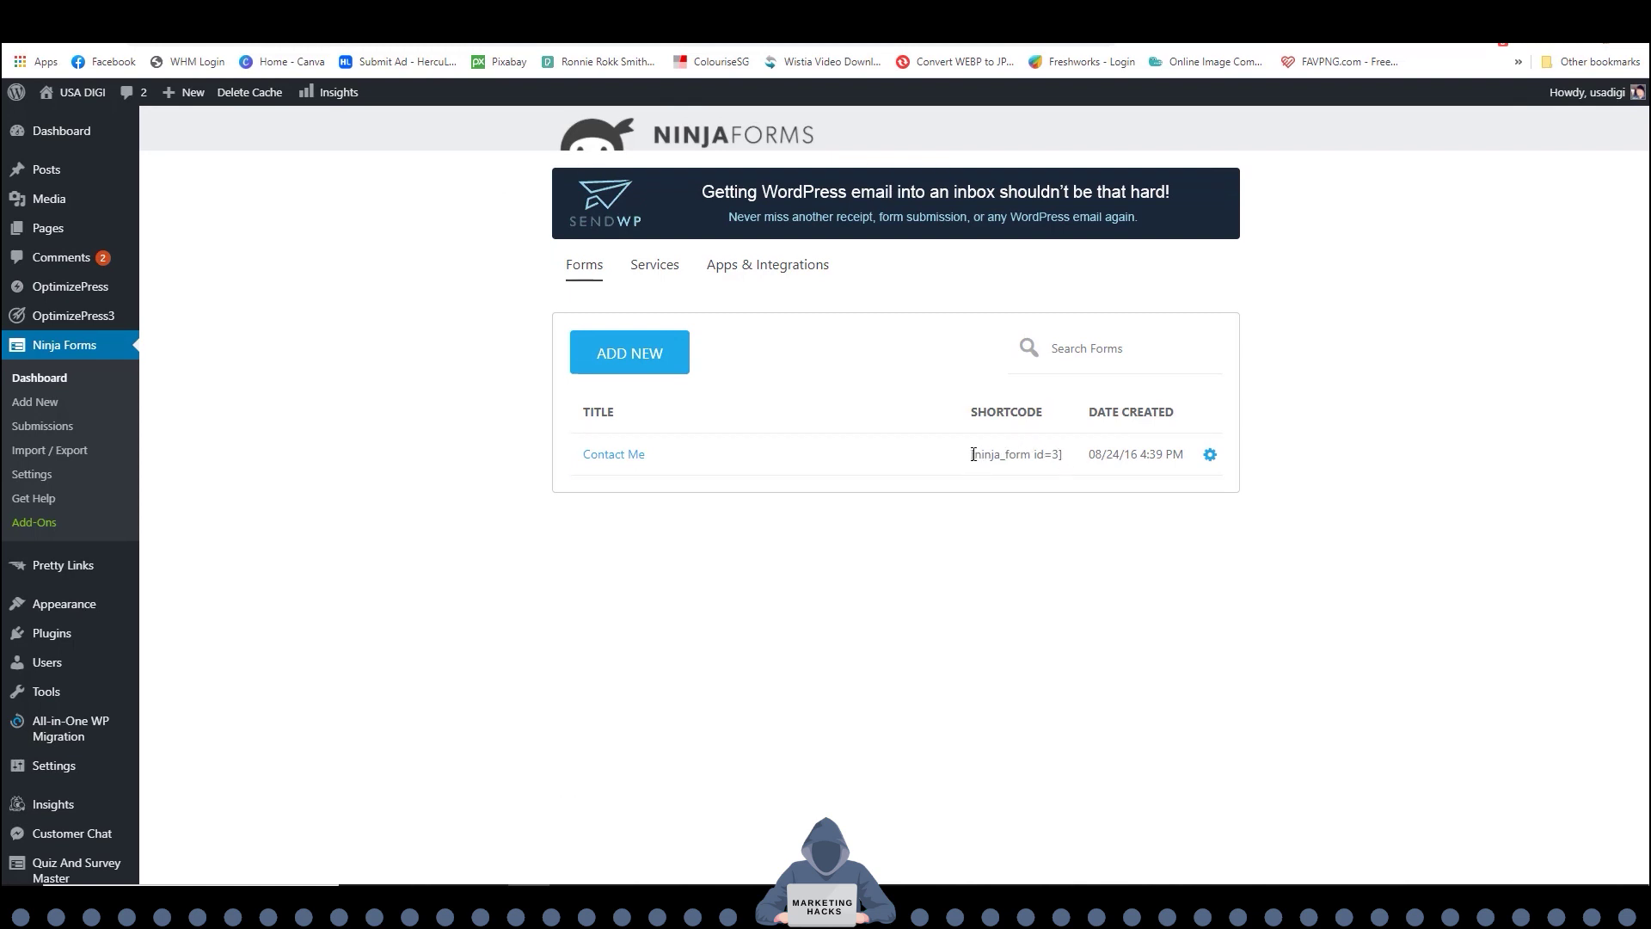
Copy the form's shortcode [ninja_form id=3] from the forms list.
drag(976, 454, 1074, 457)
right_click(1054, 454)
click(1079, 465)
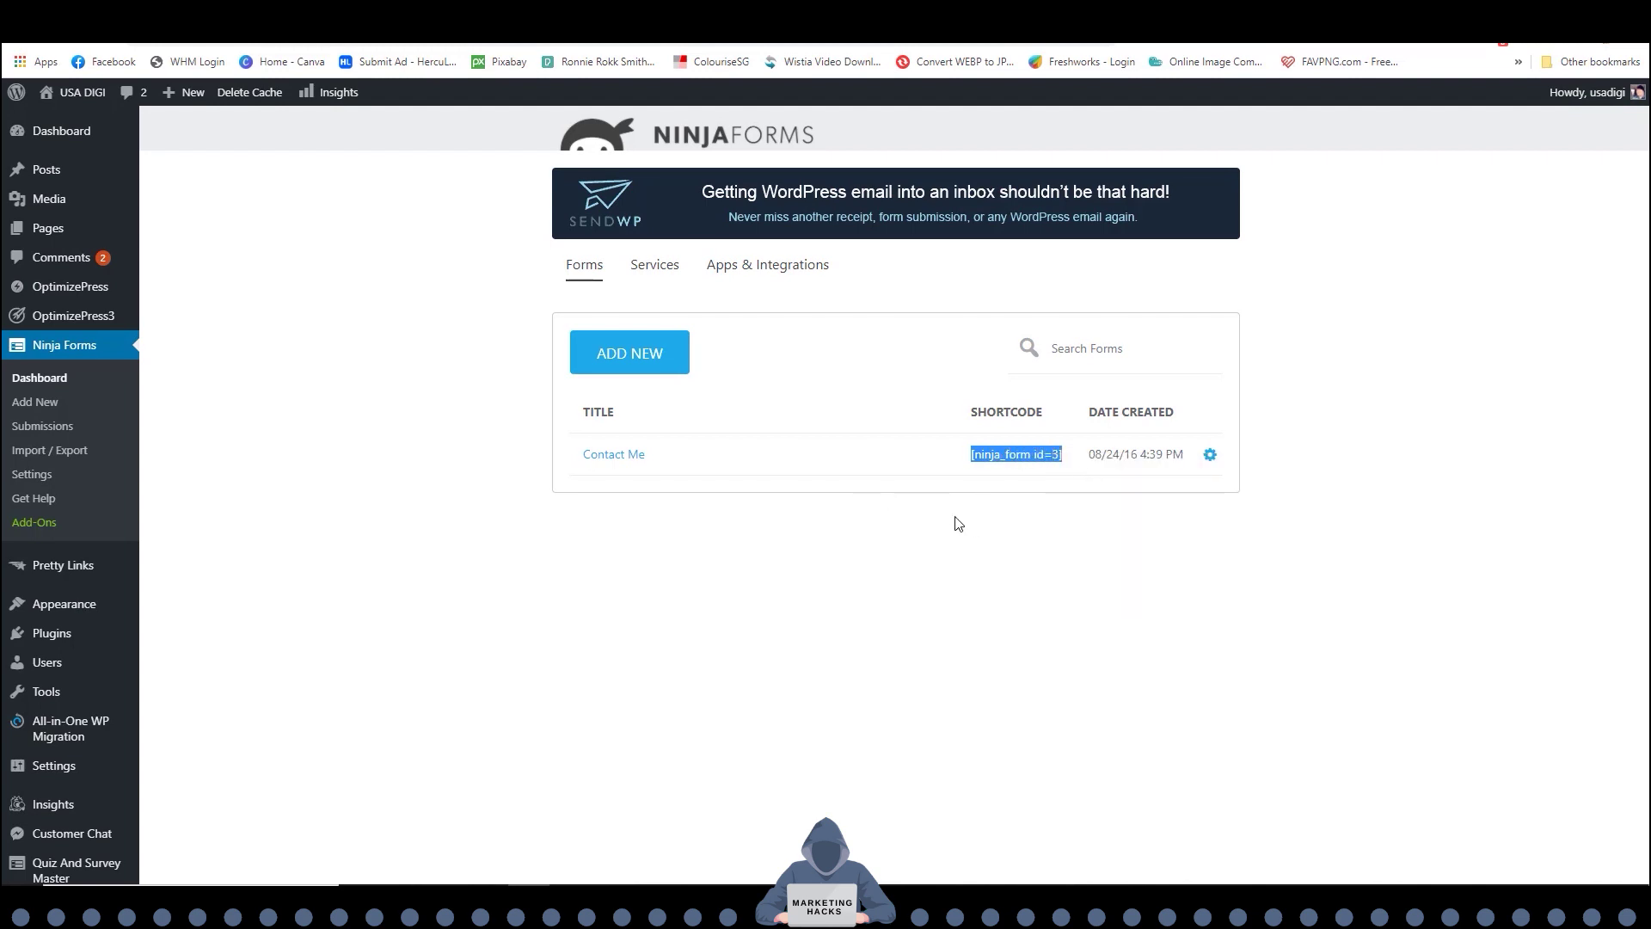
click(959, 524)
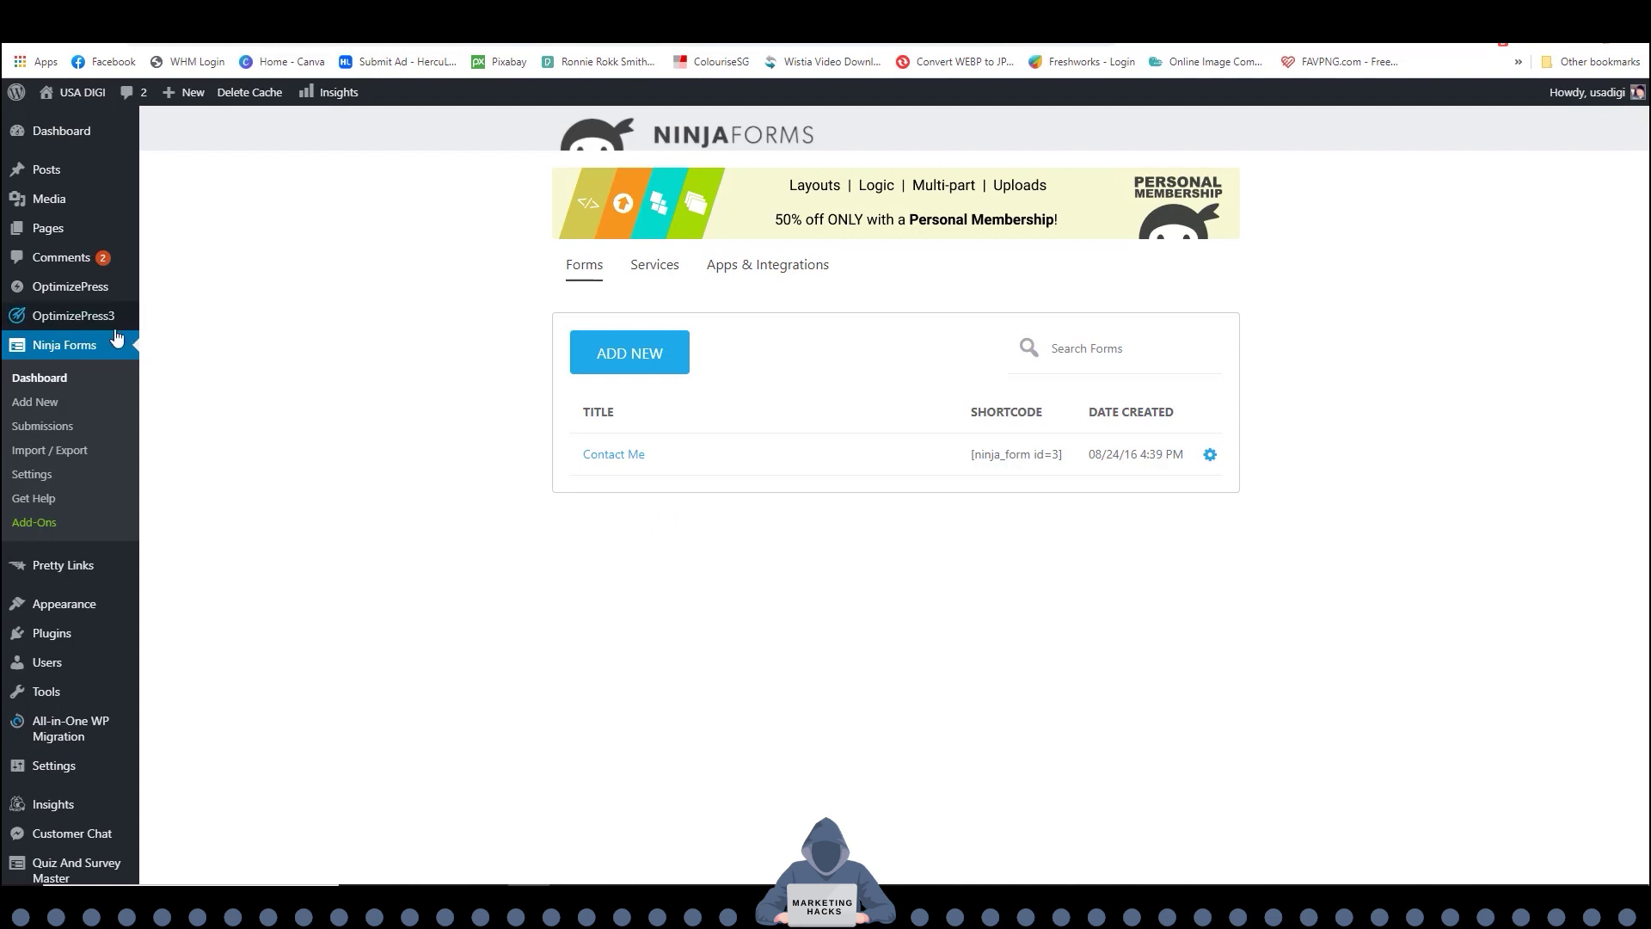
Create an OptimizePress page titled 'Test Page' from the Small Business Lead-Gen Home Page template.
mouse_move(74, 321)
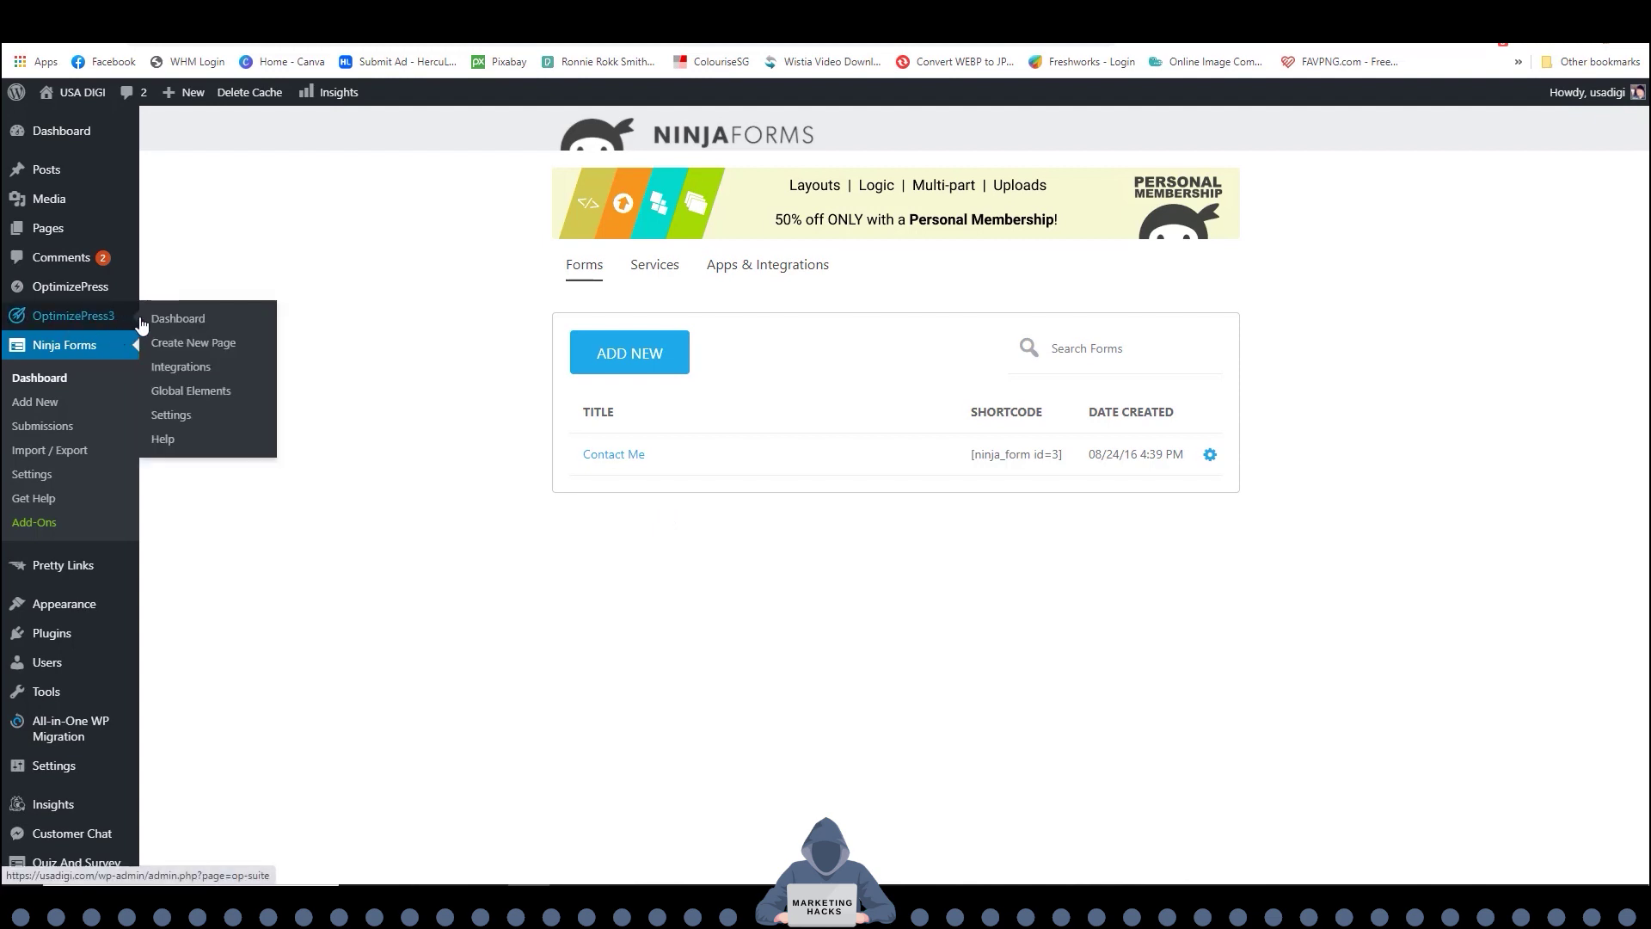
click(196, 345)
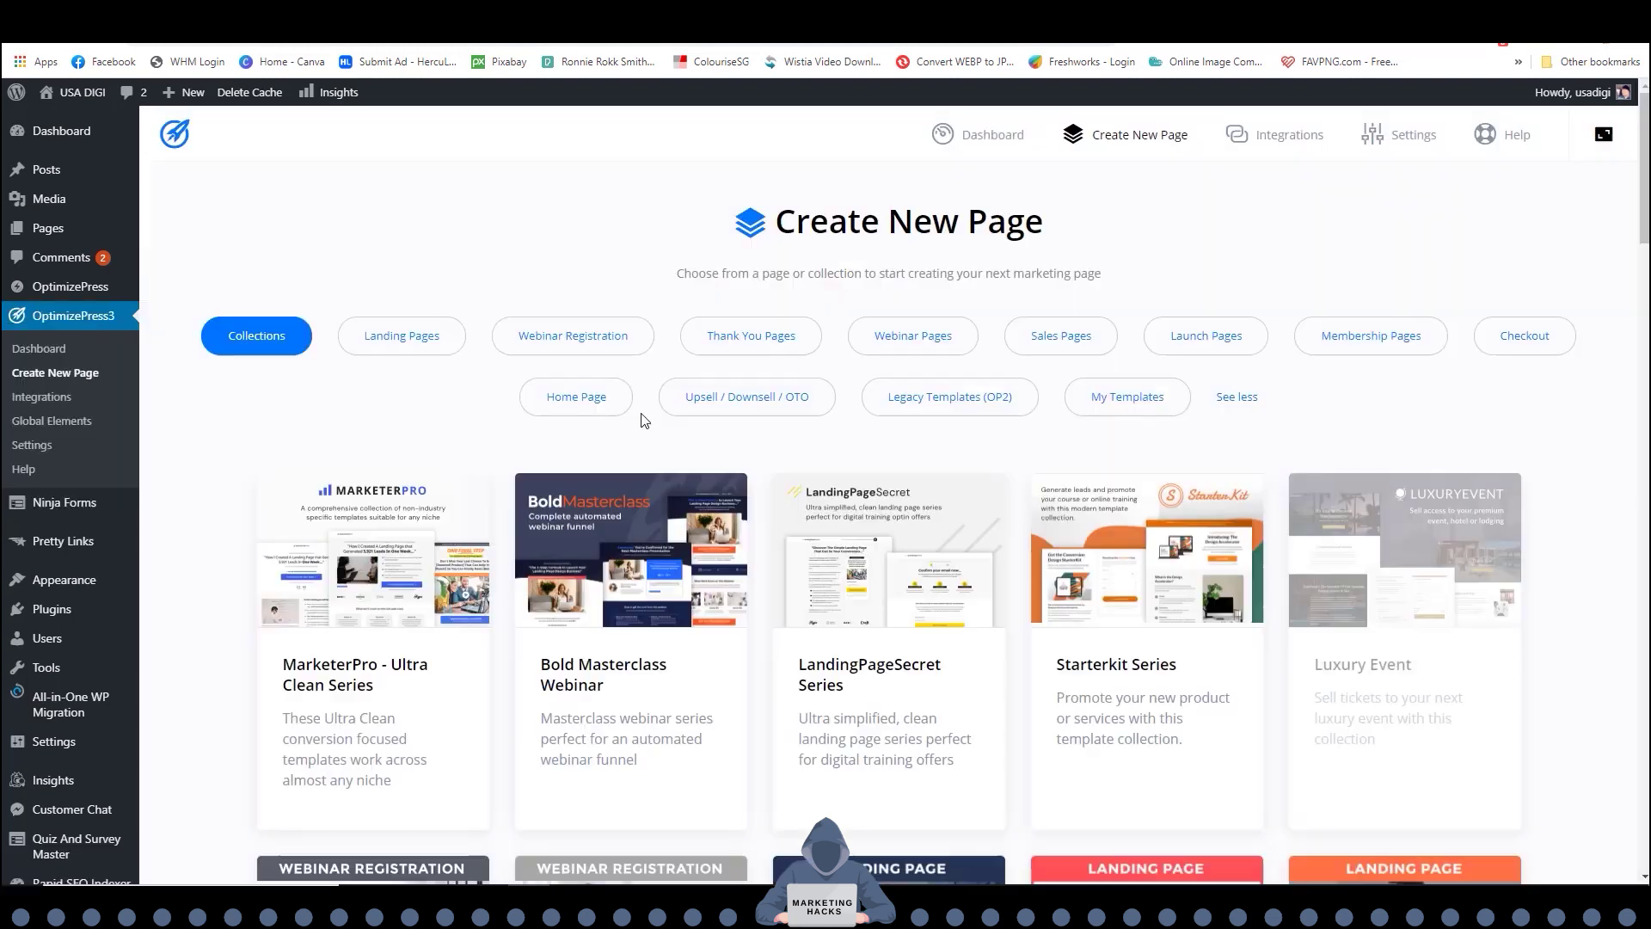
click(572, 398)
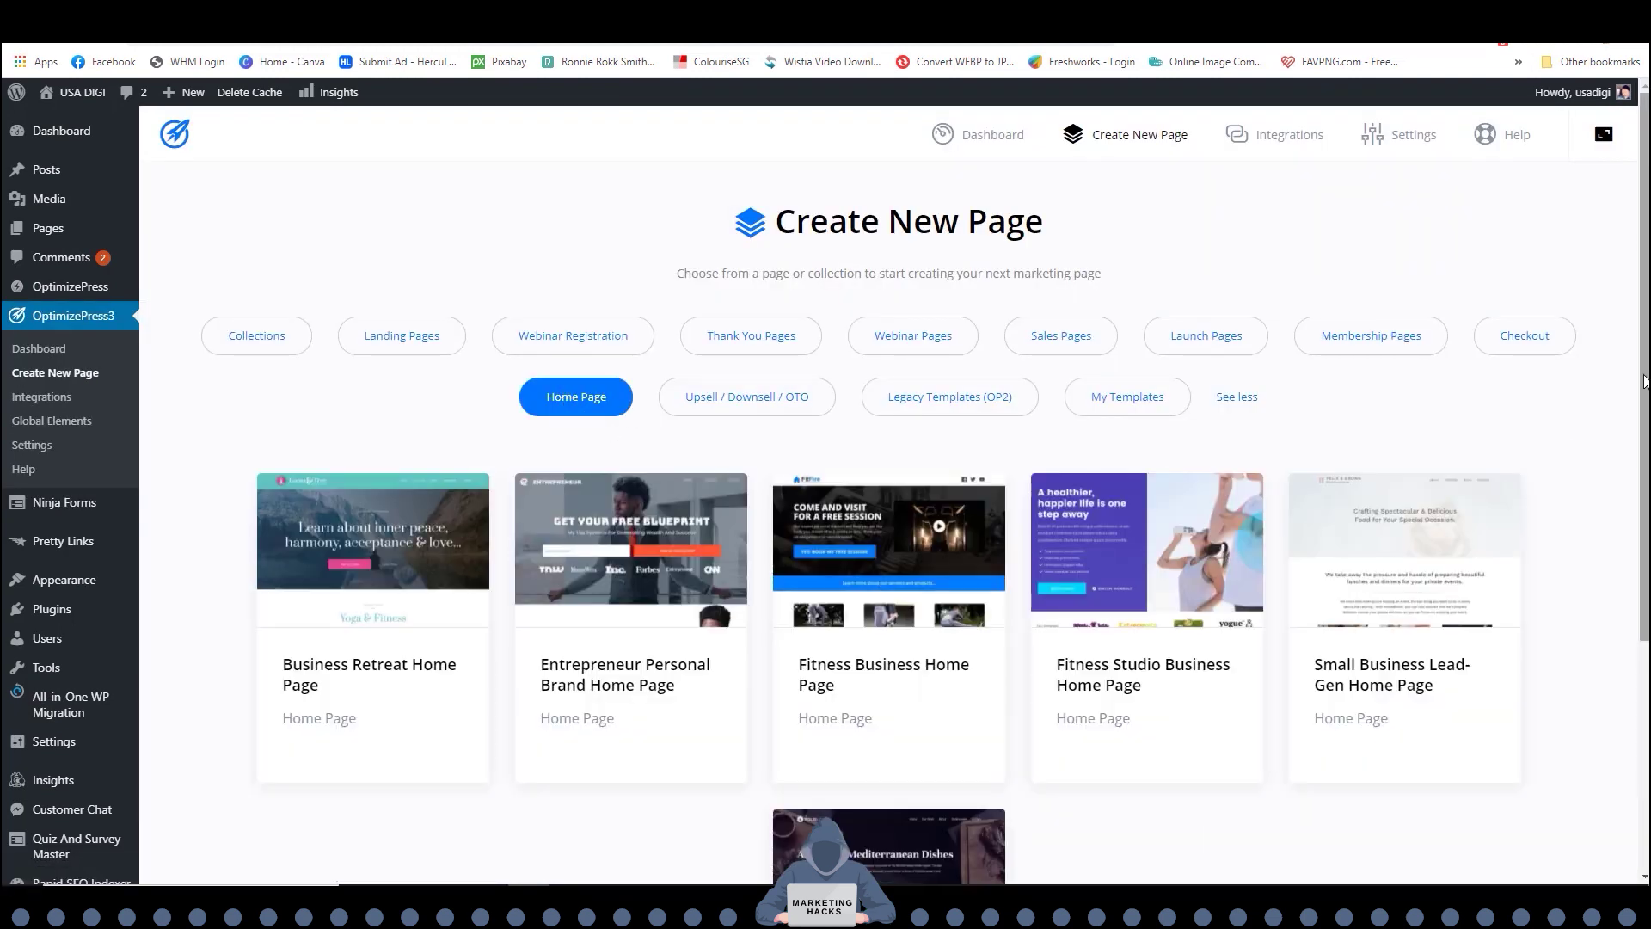
drag(1646, 388, 1646, 505)
mouse_move(1395, 560)
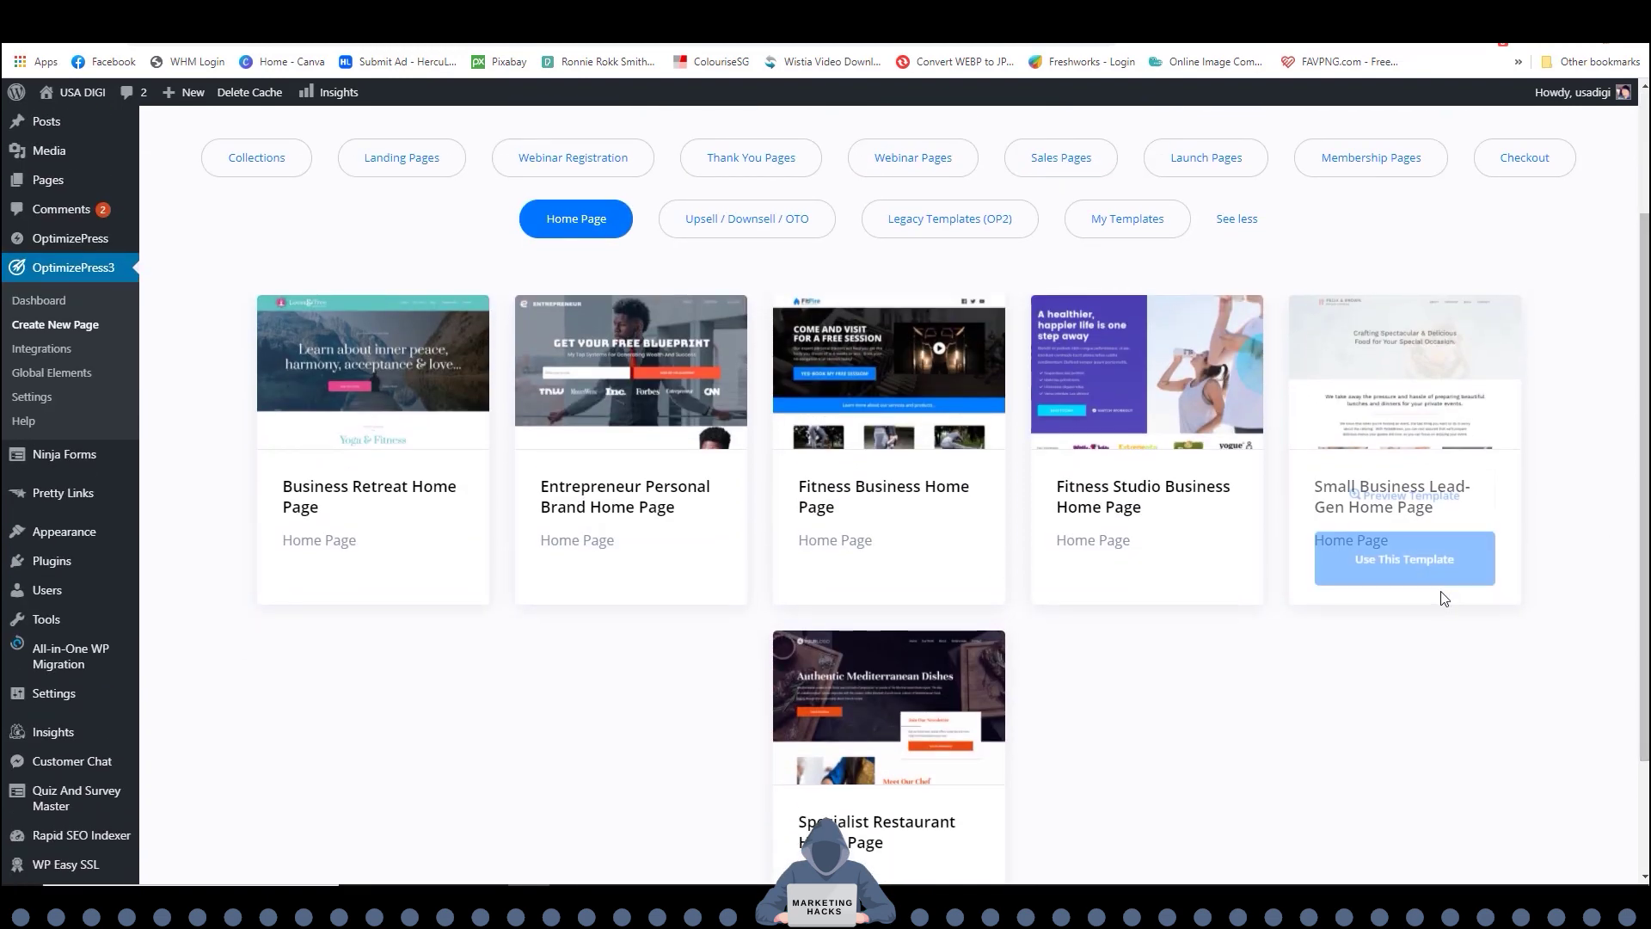
click(1394, 560)
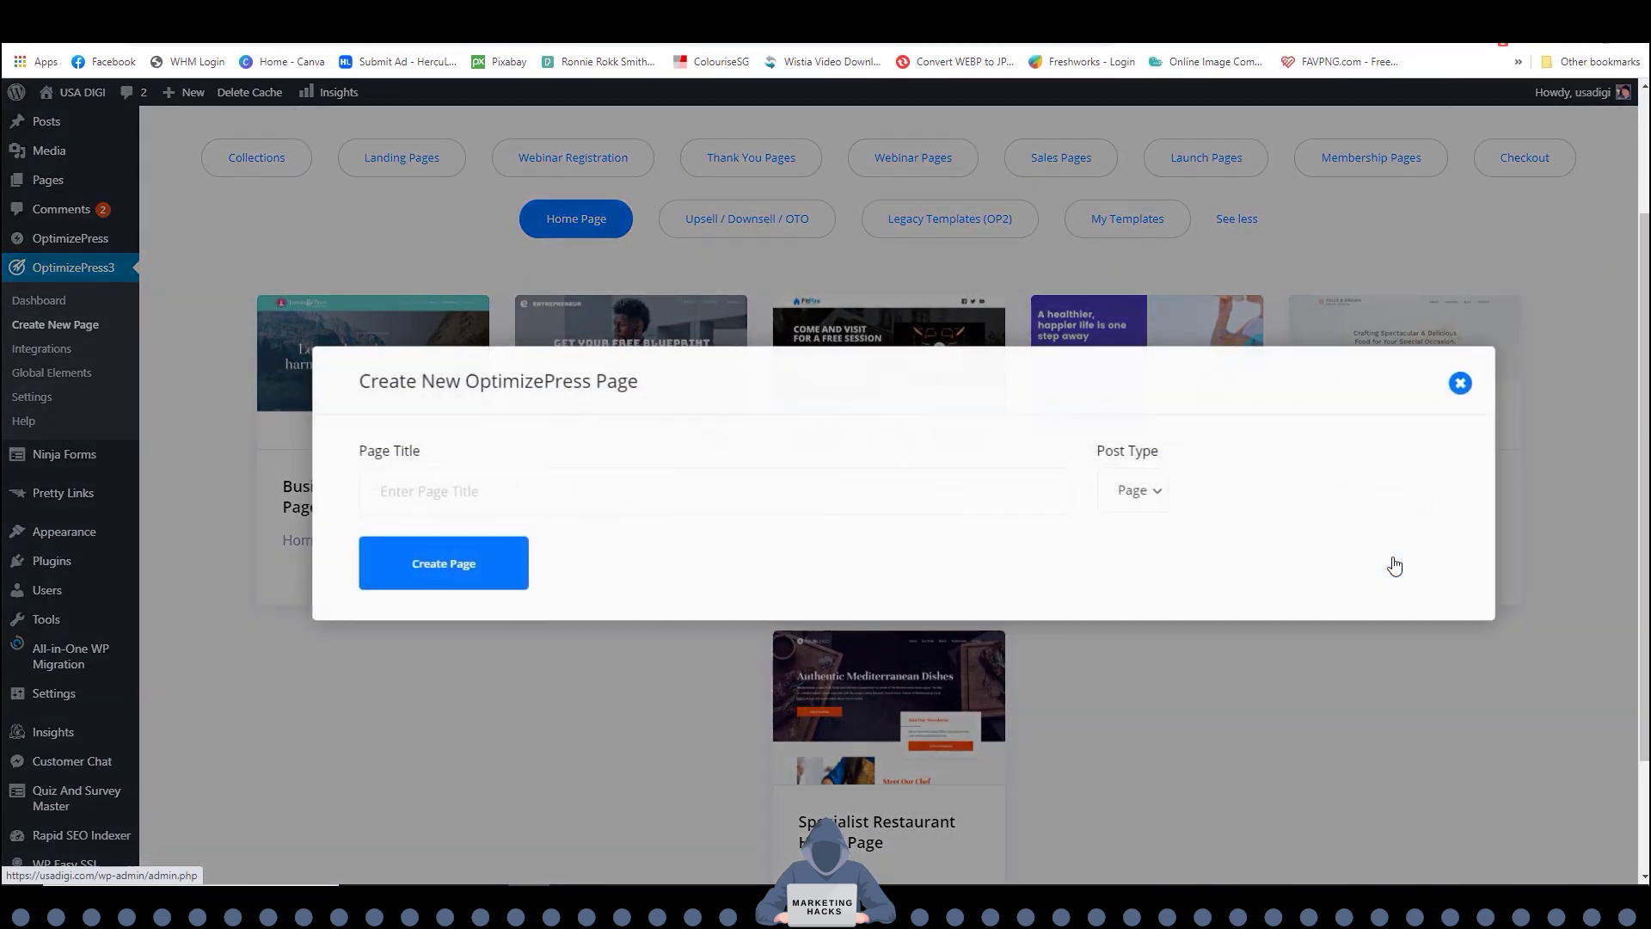
click(404, 489)
text(Test Page)
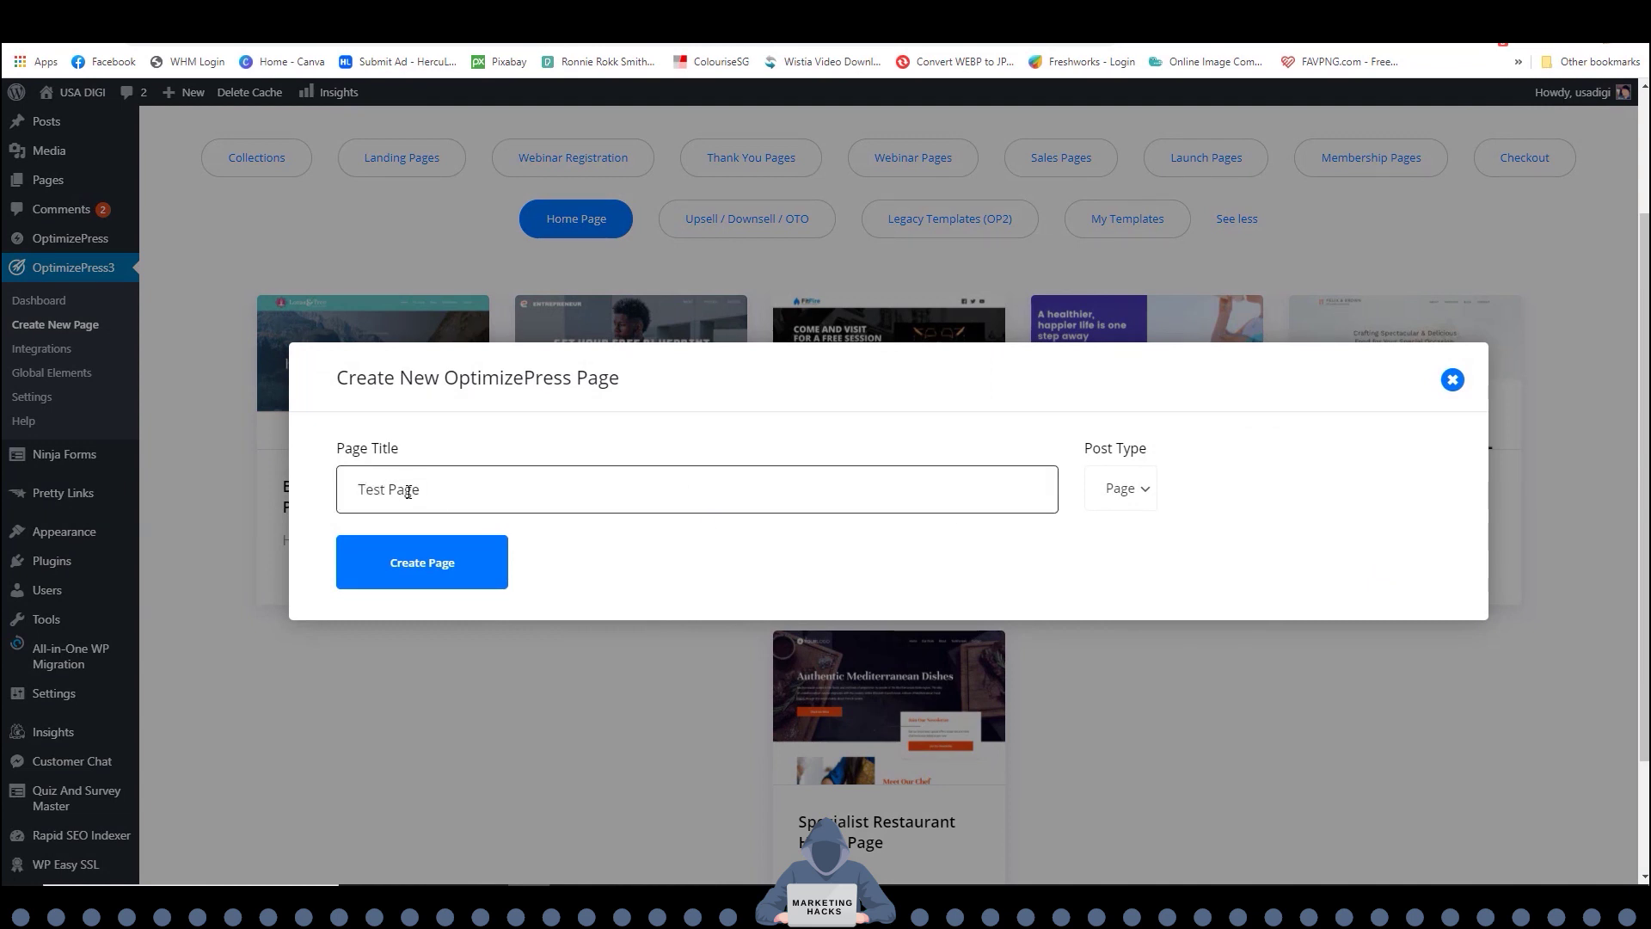
click(411, 564)
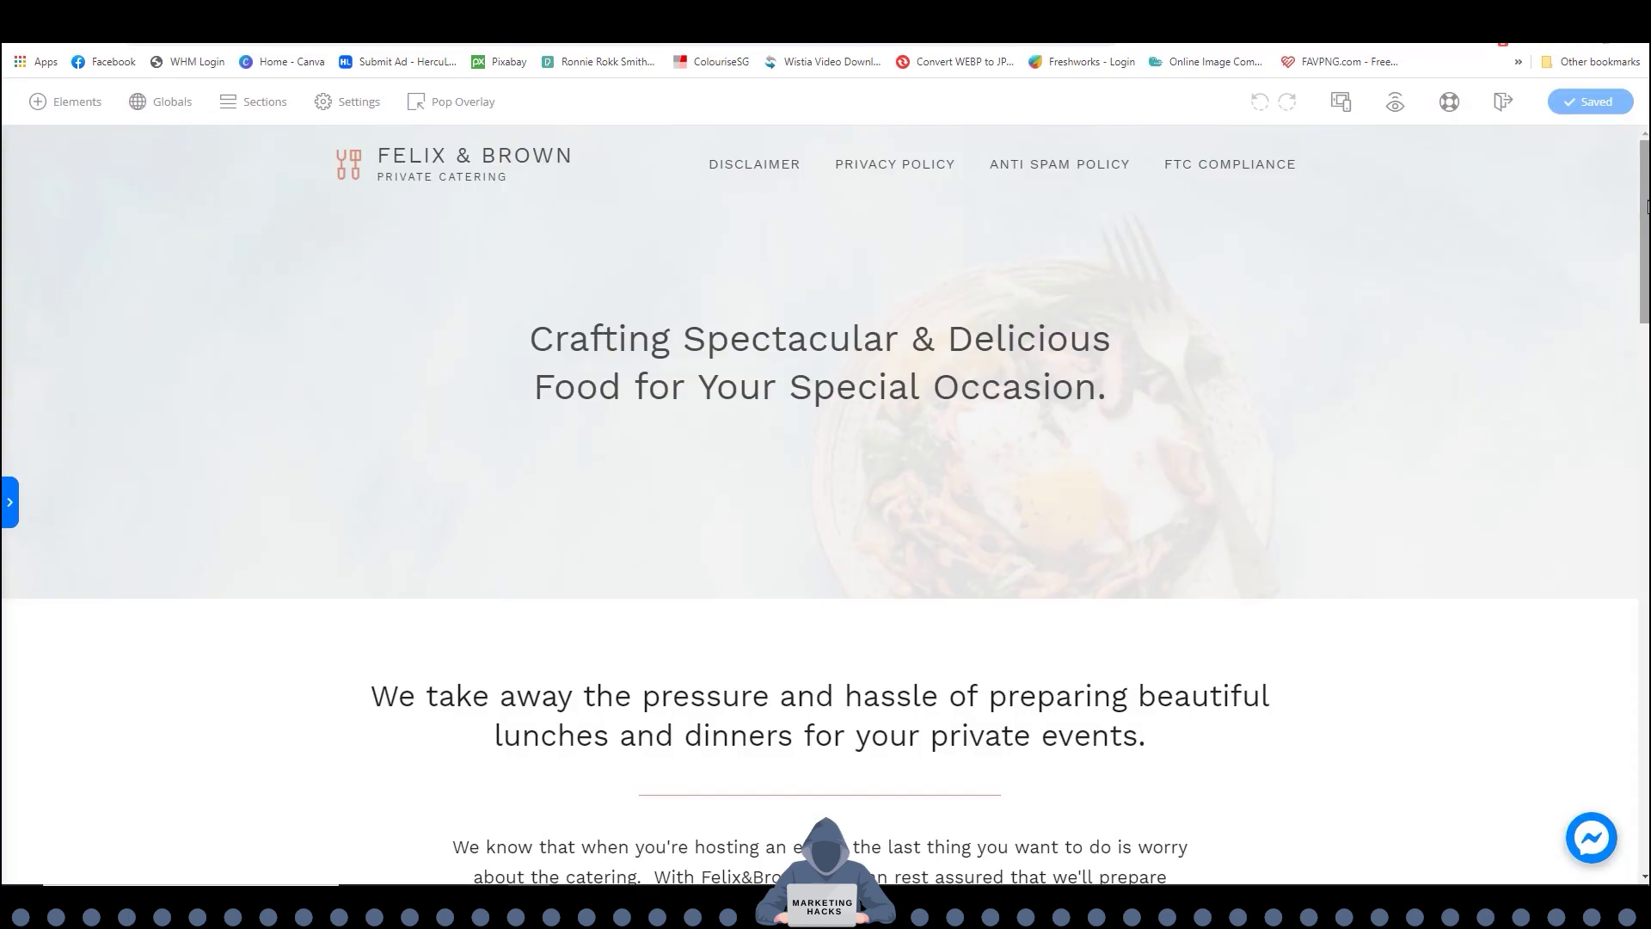
Remove the food photo and the text column from the pink 'What are you waiting for?' section.
drag(1647, 207, 1632, 700)
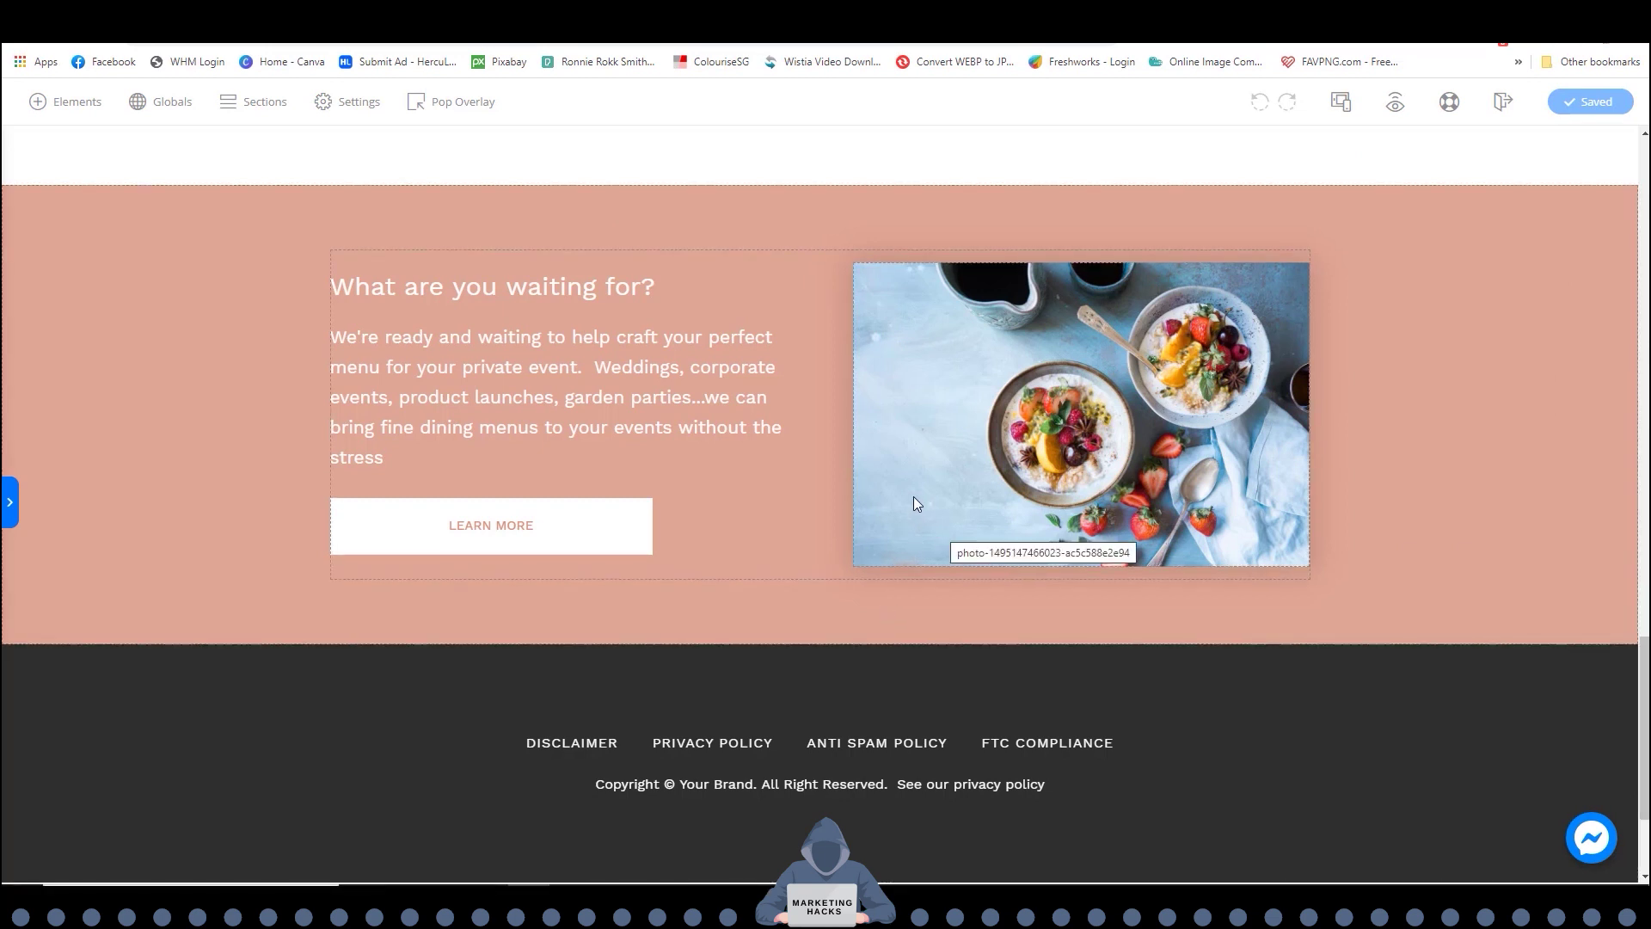
click(1104, 430)
key(Delete)
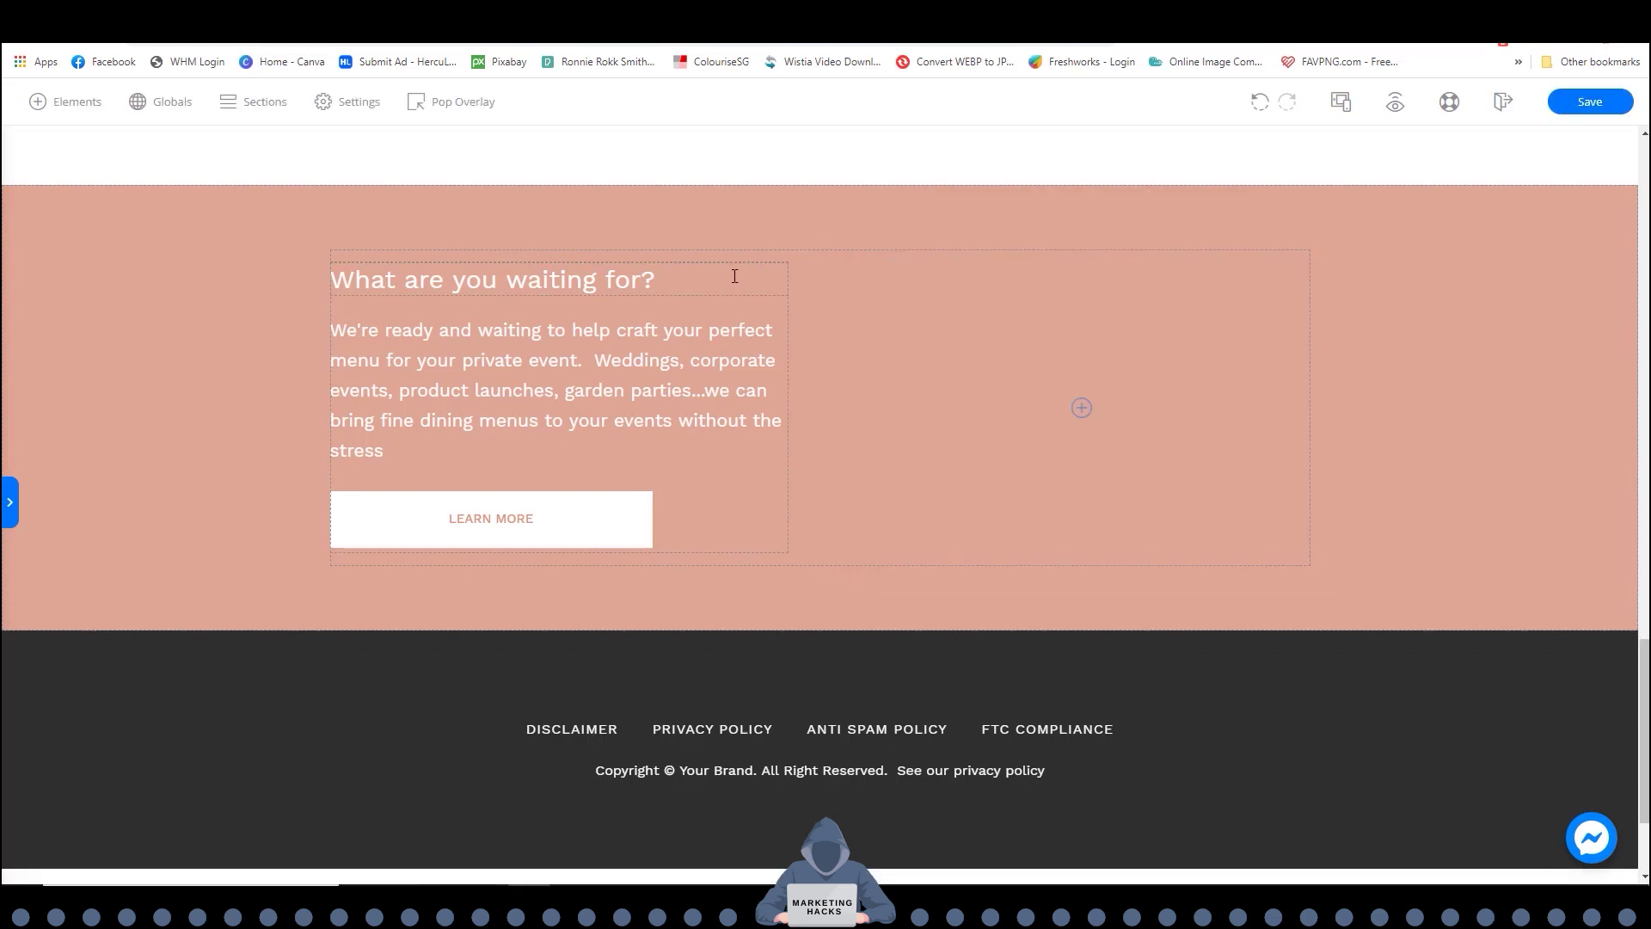
click(779, 301)
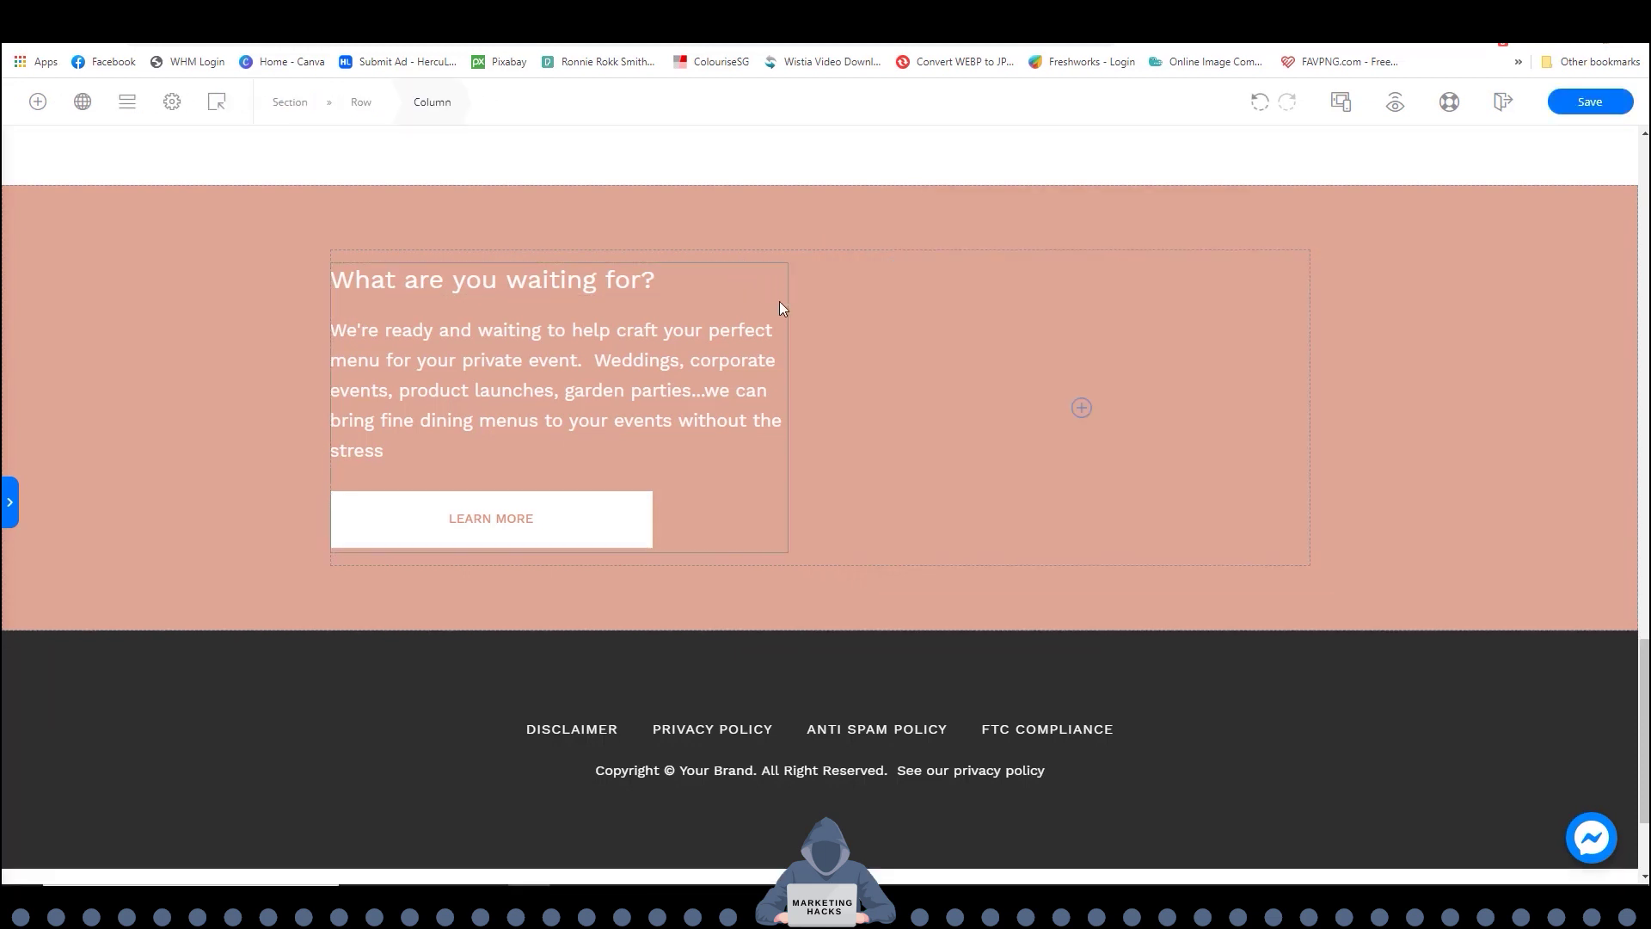
click(643, 237)
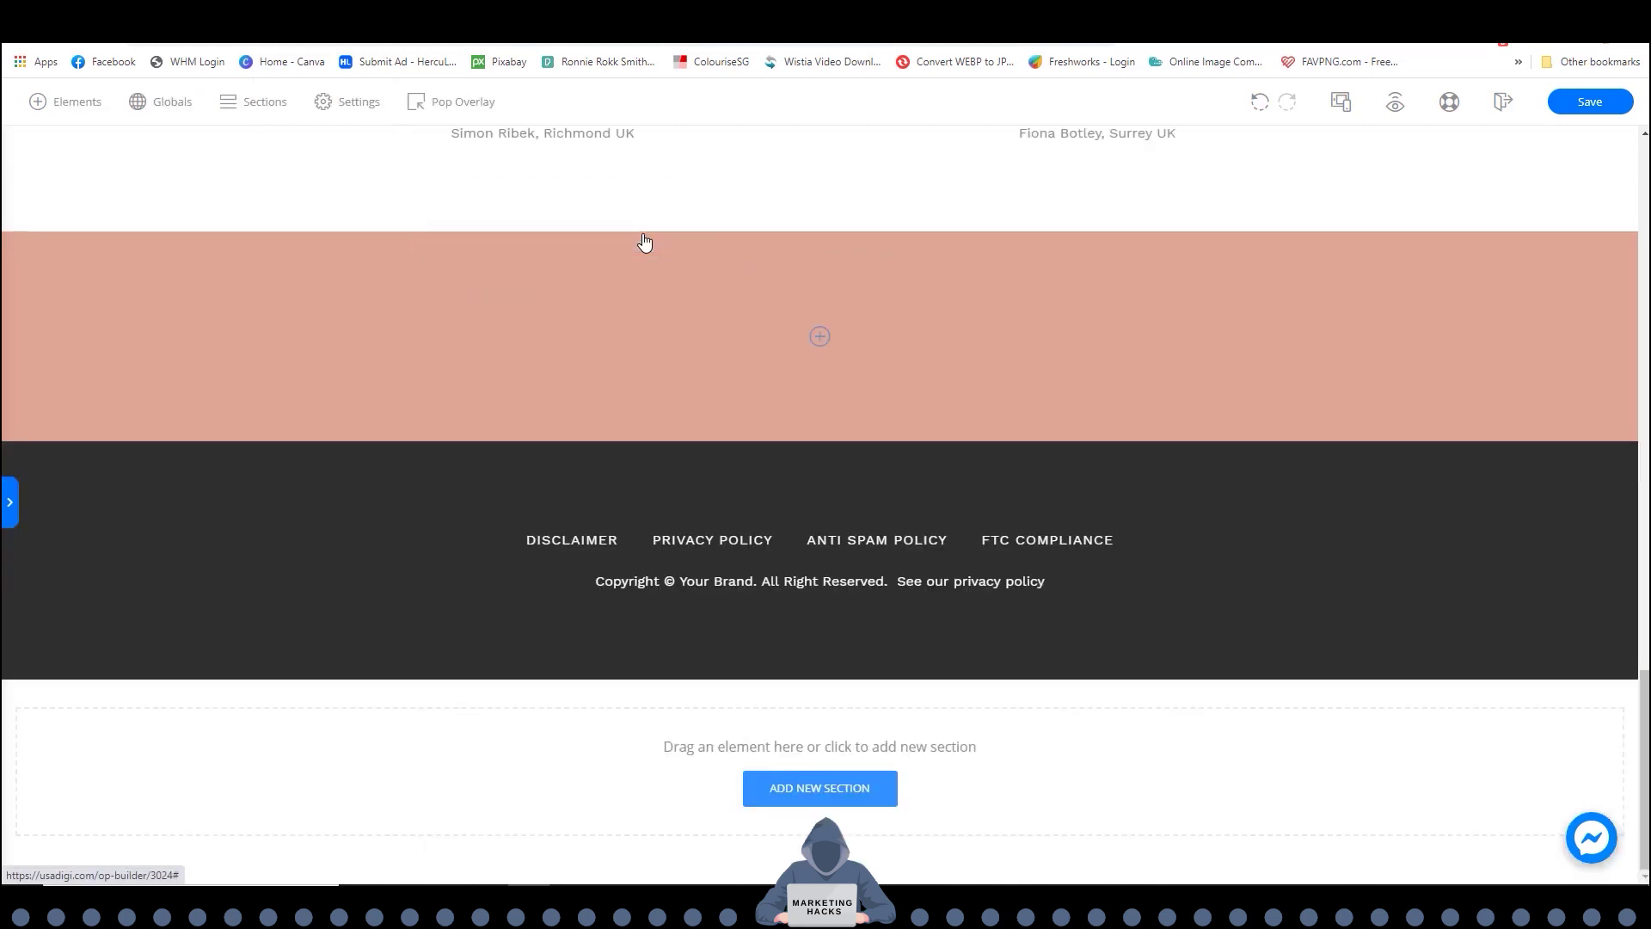
Add a Custom HTML element holding [ninja_form id=3] to the pink section and save.
click(37, 101)
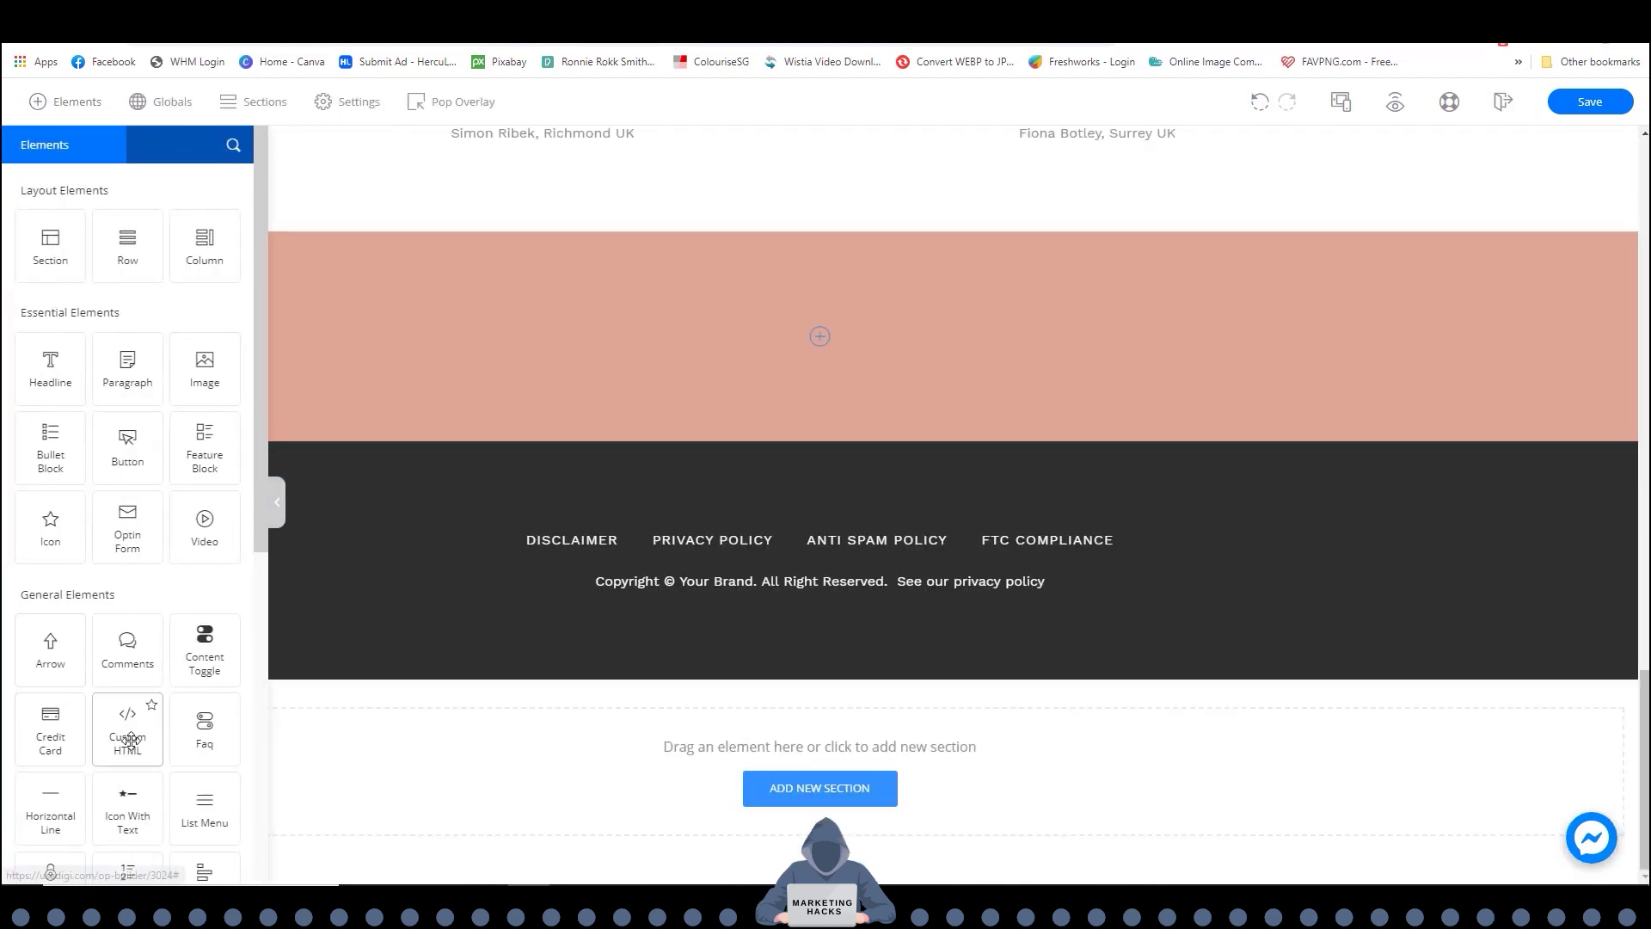
drag(129, 732, 826, 341)
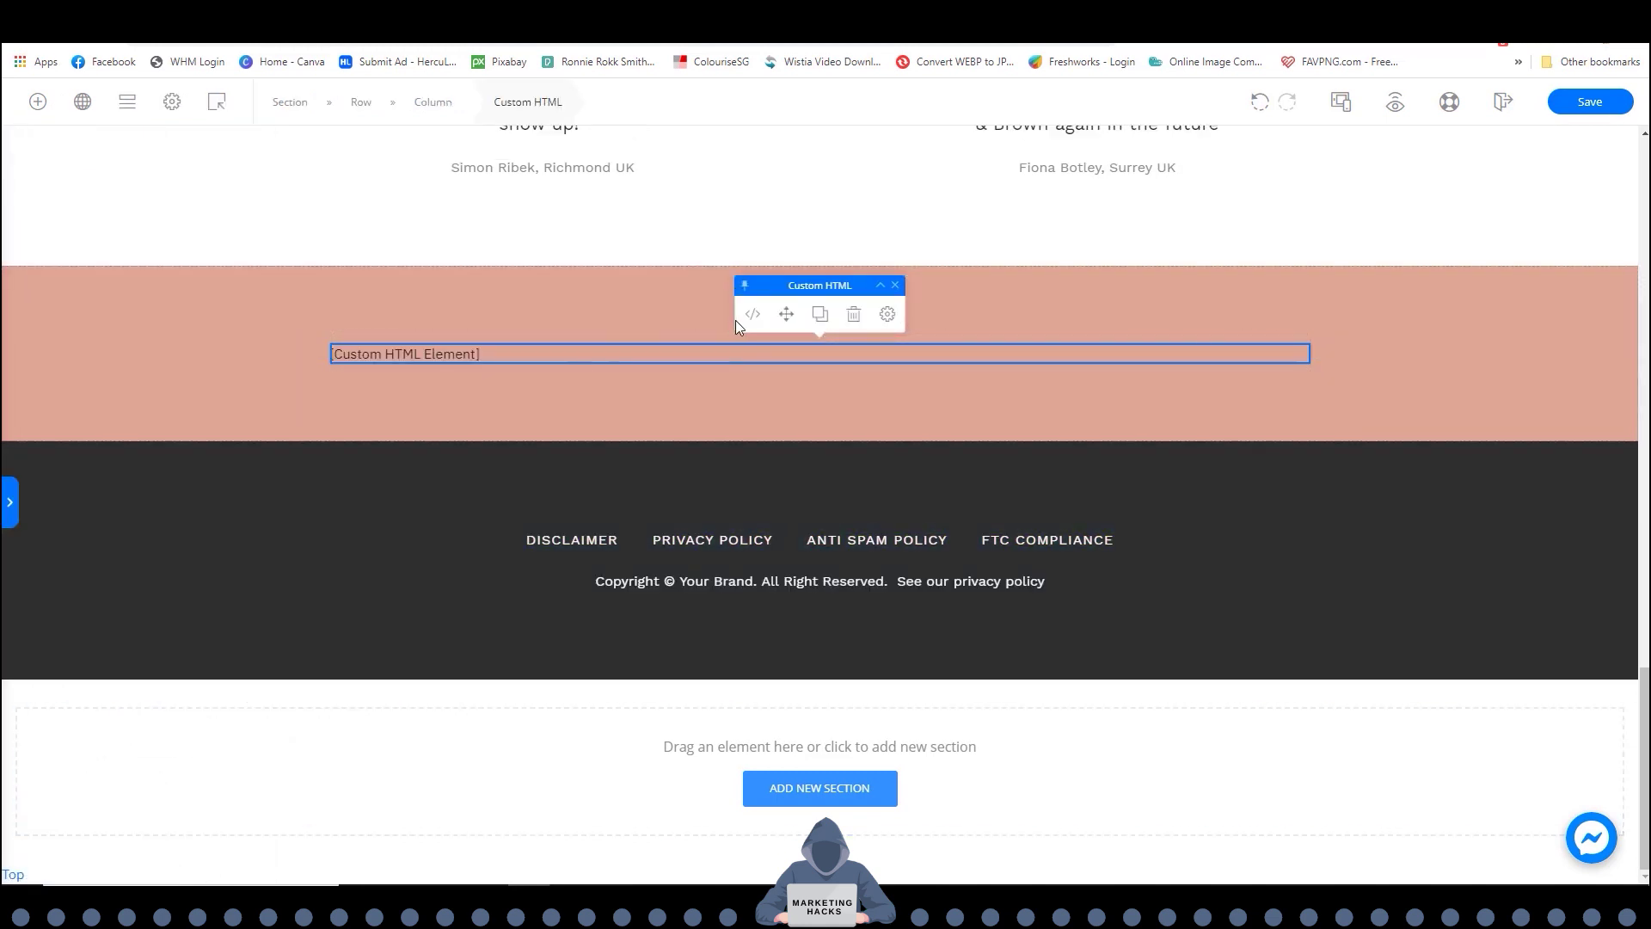
click(751, 315)
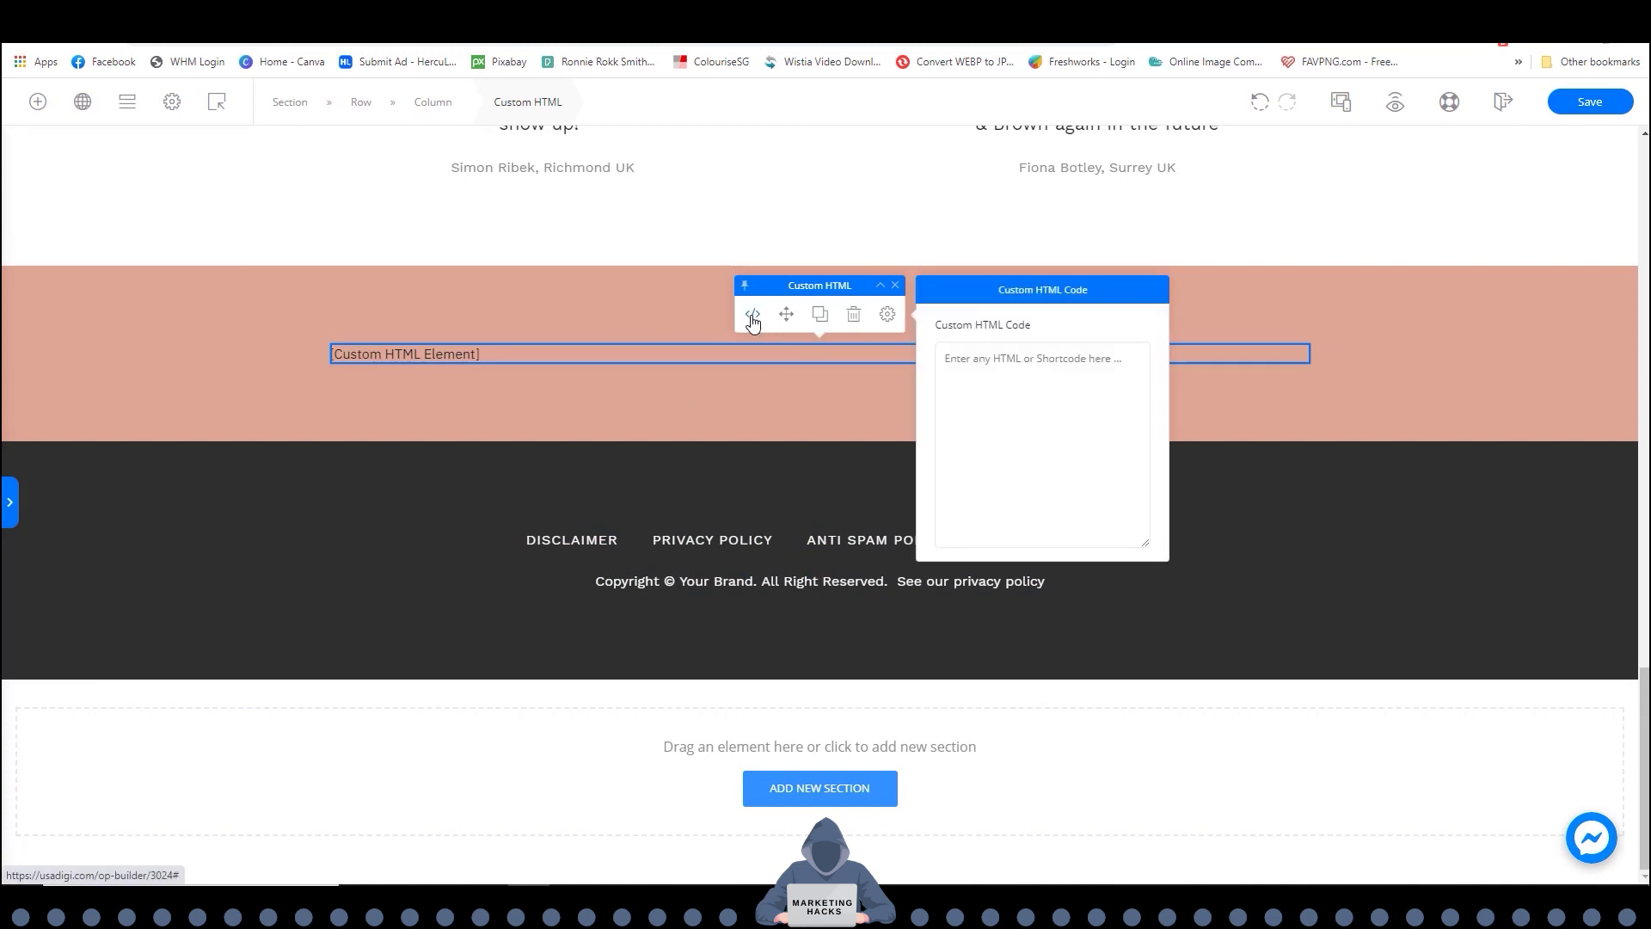
right_click(949, 358)
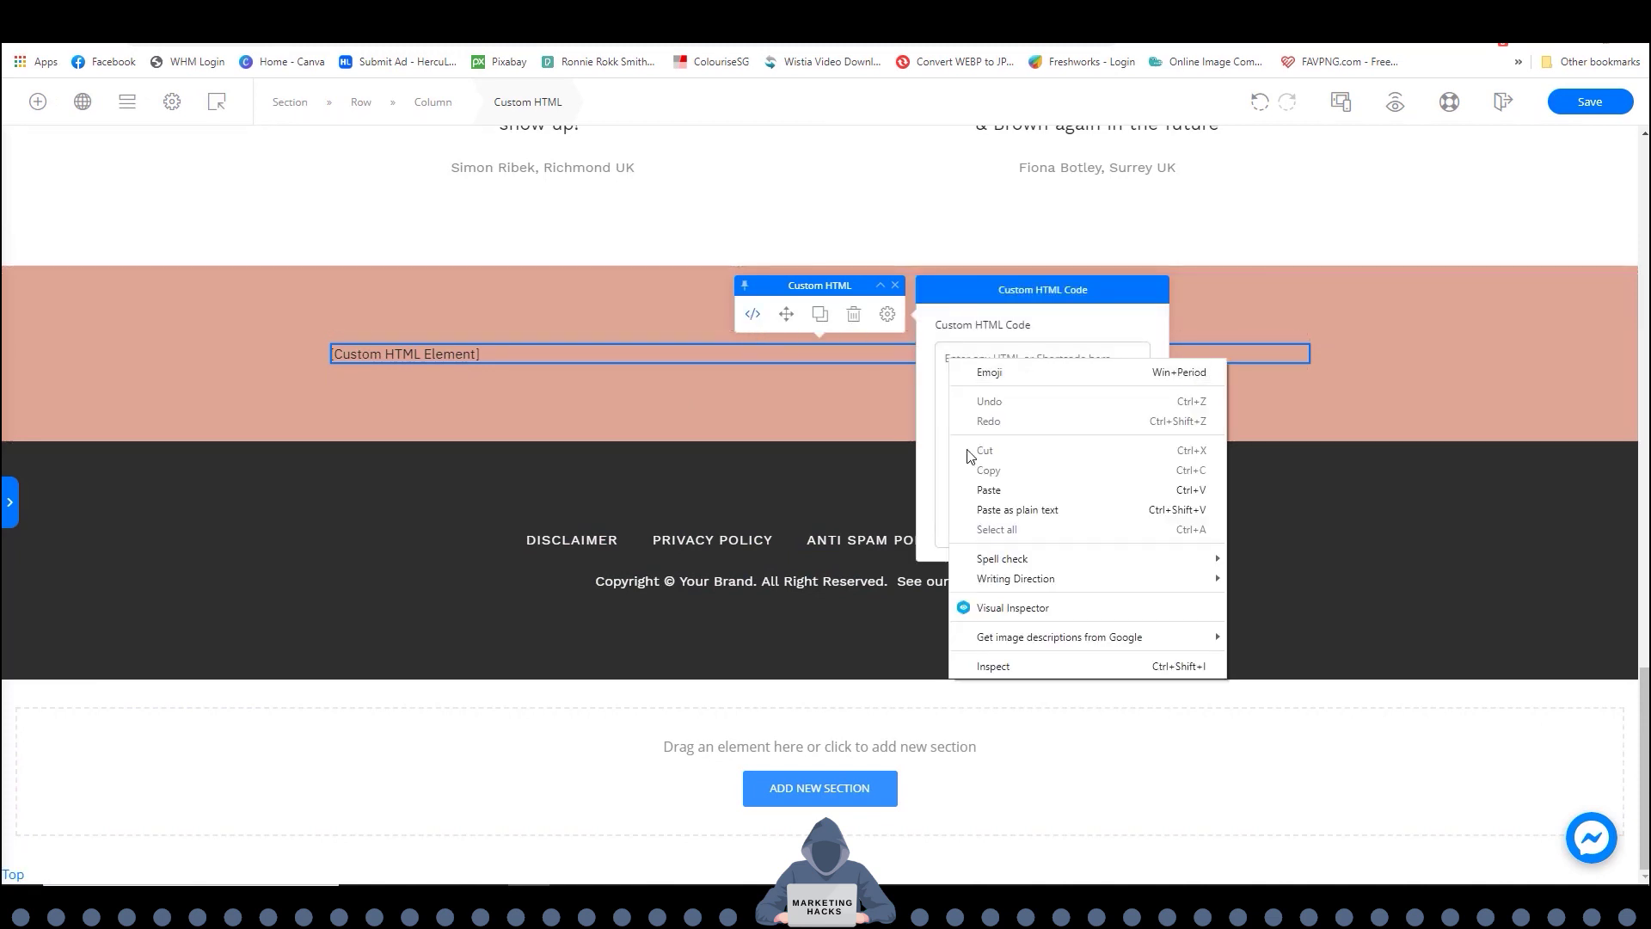
click(987, 488)
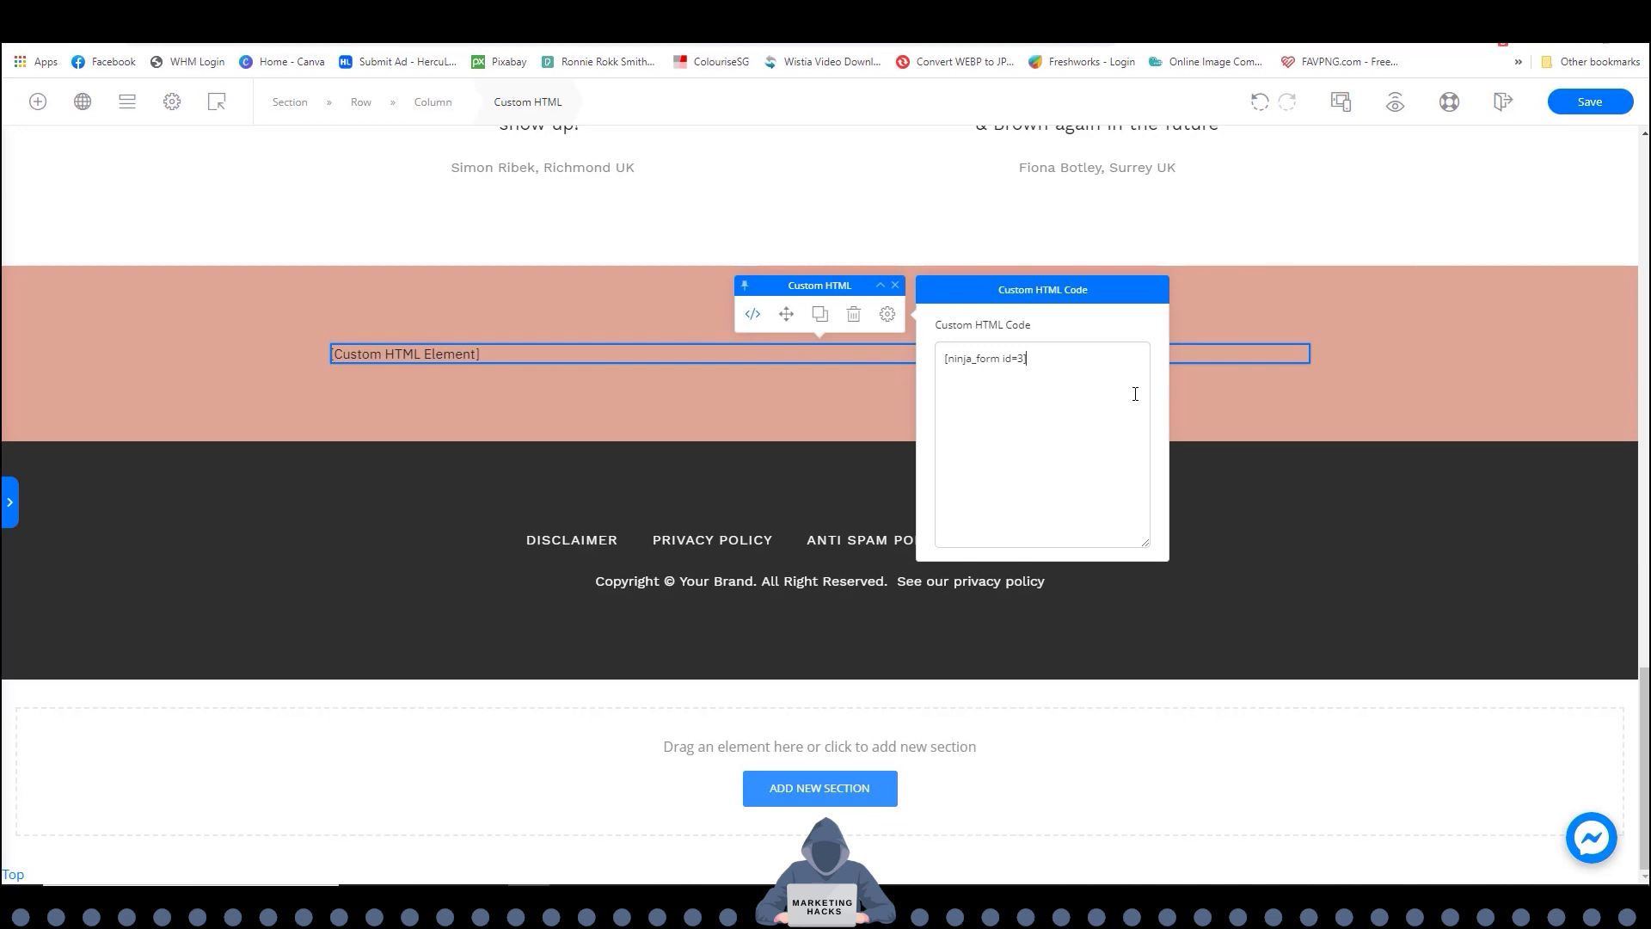
click(1331, 396)
click(1591, 110)
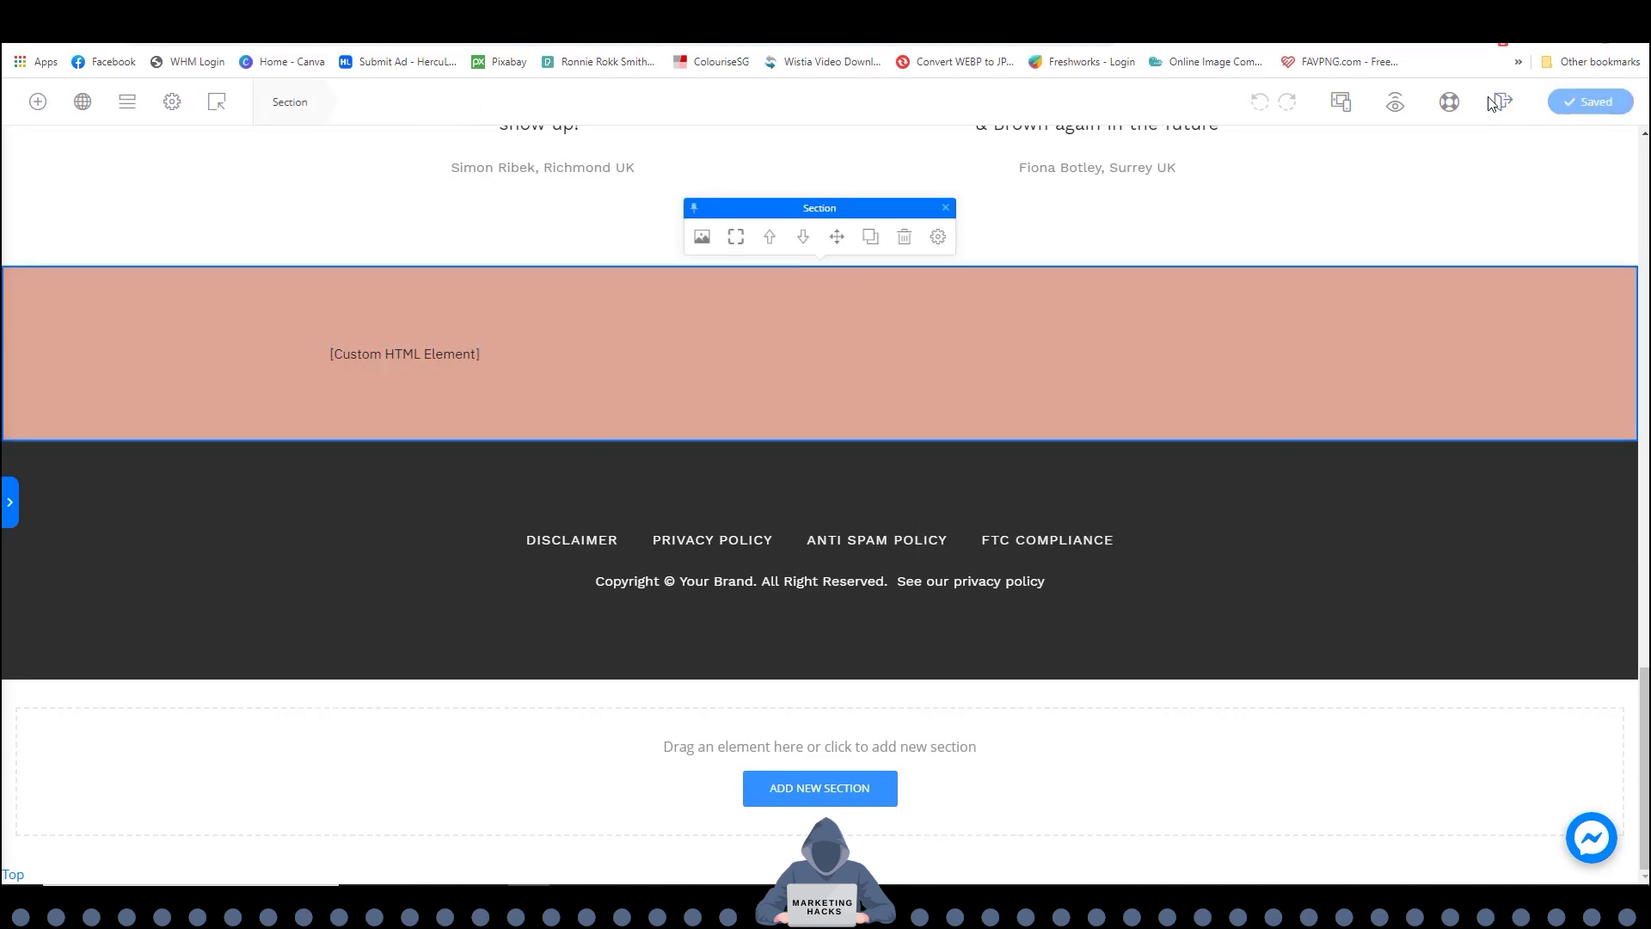
click(1399, 105)
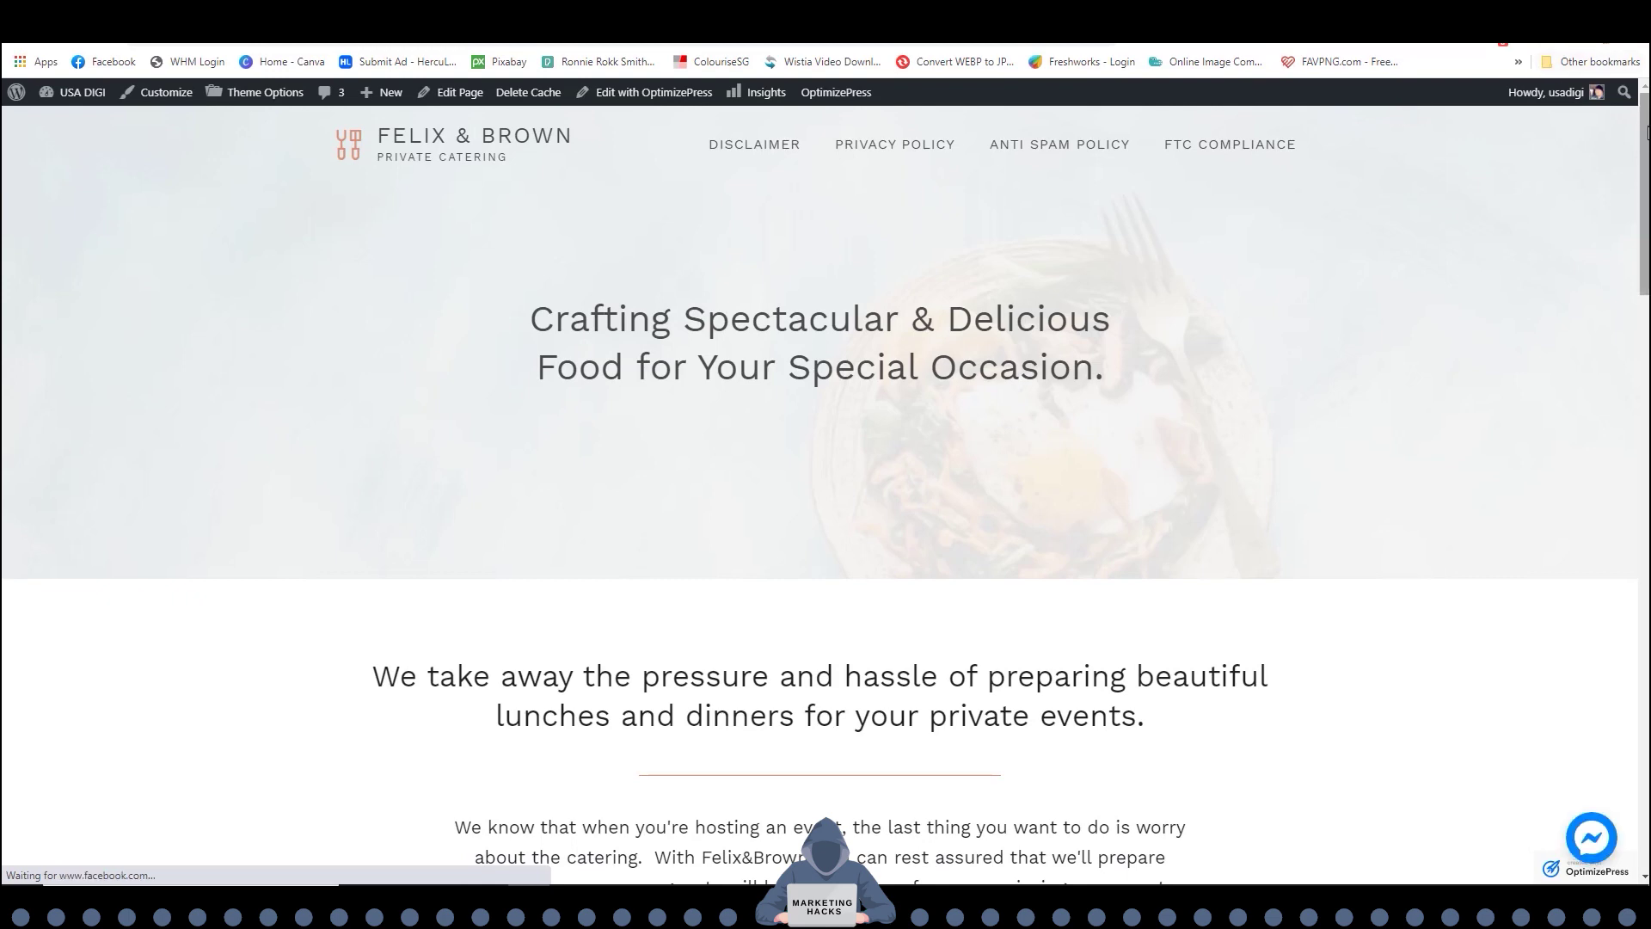
drag(1643, 137, 1643, 655)
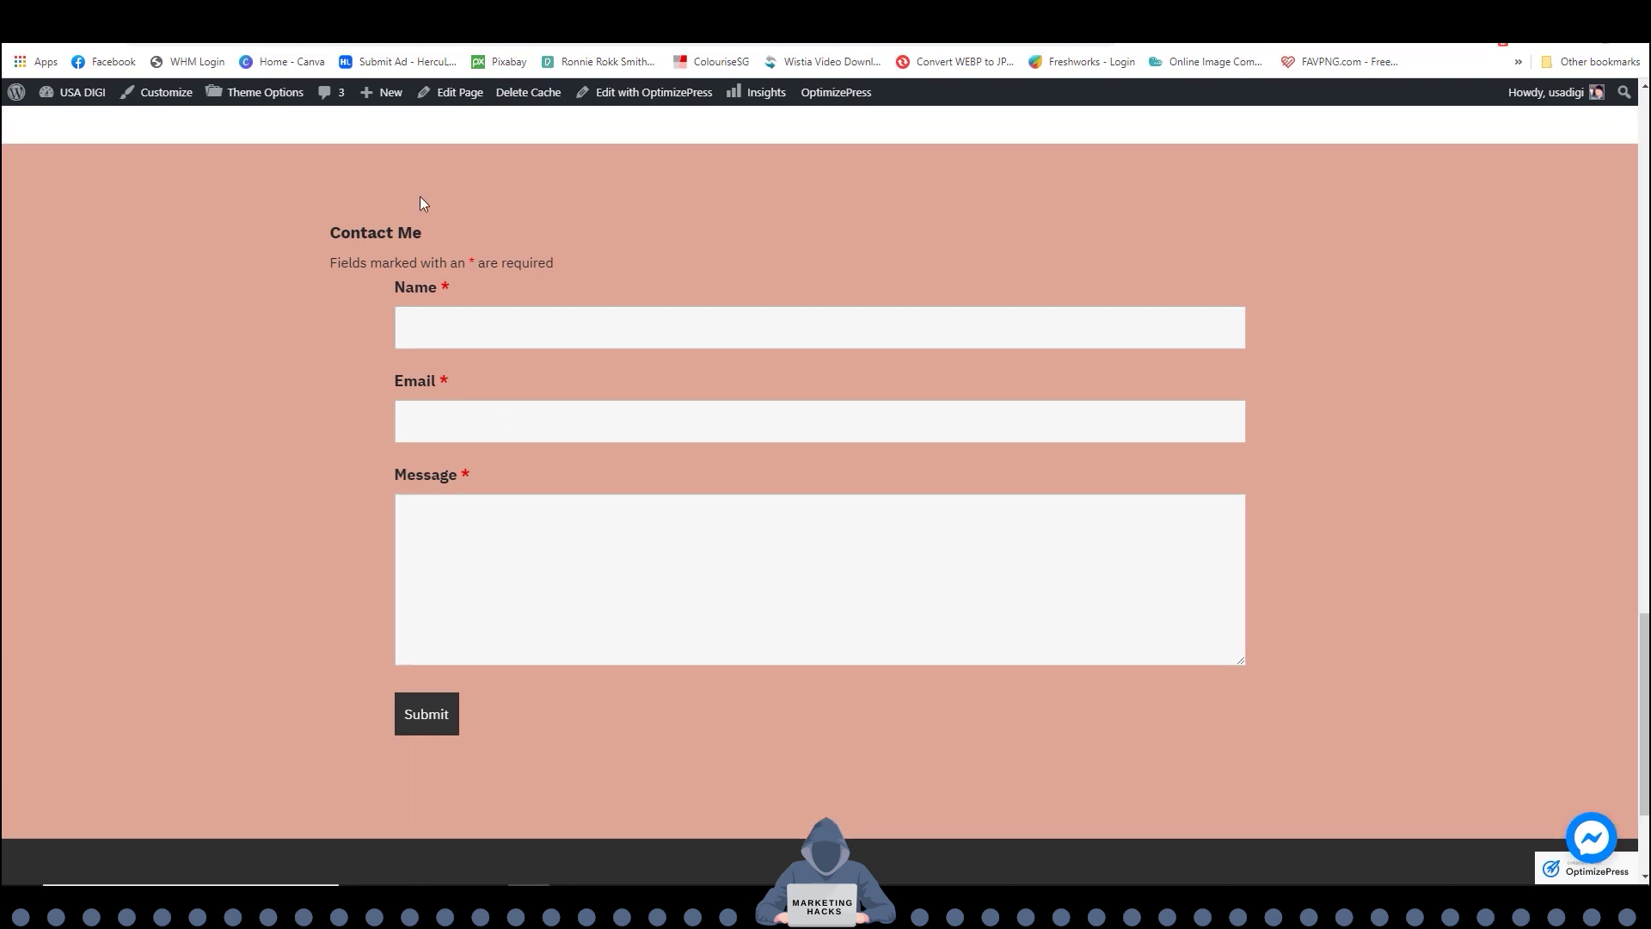
key(ctrl+Tab)
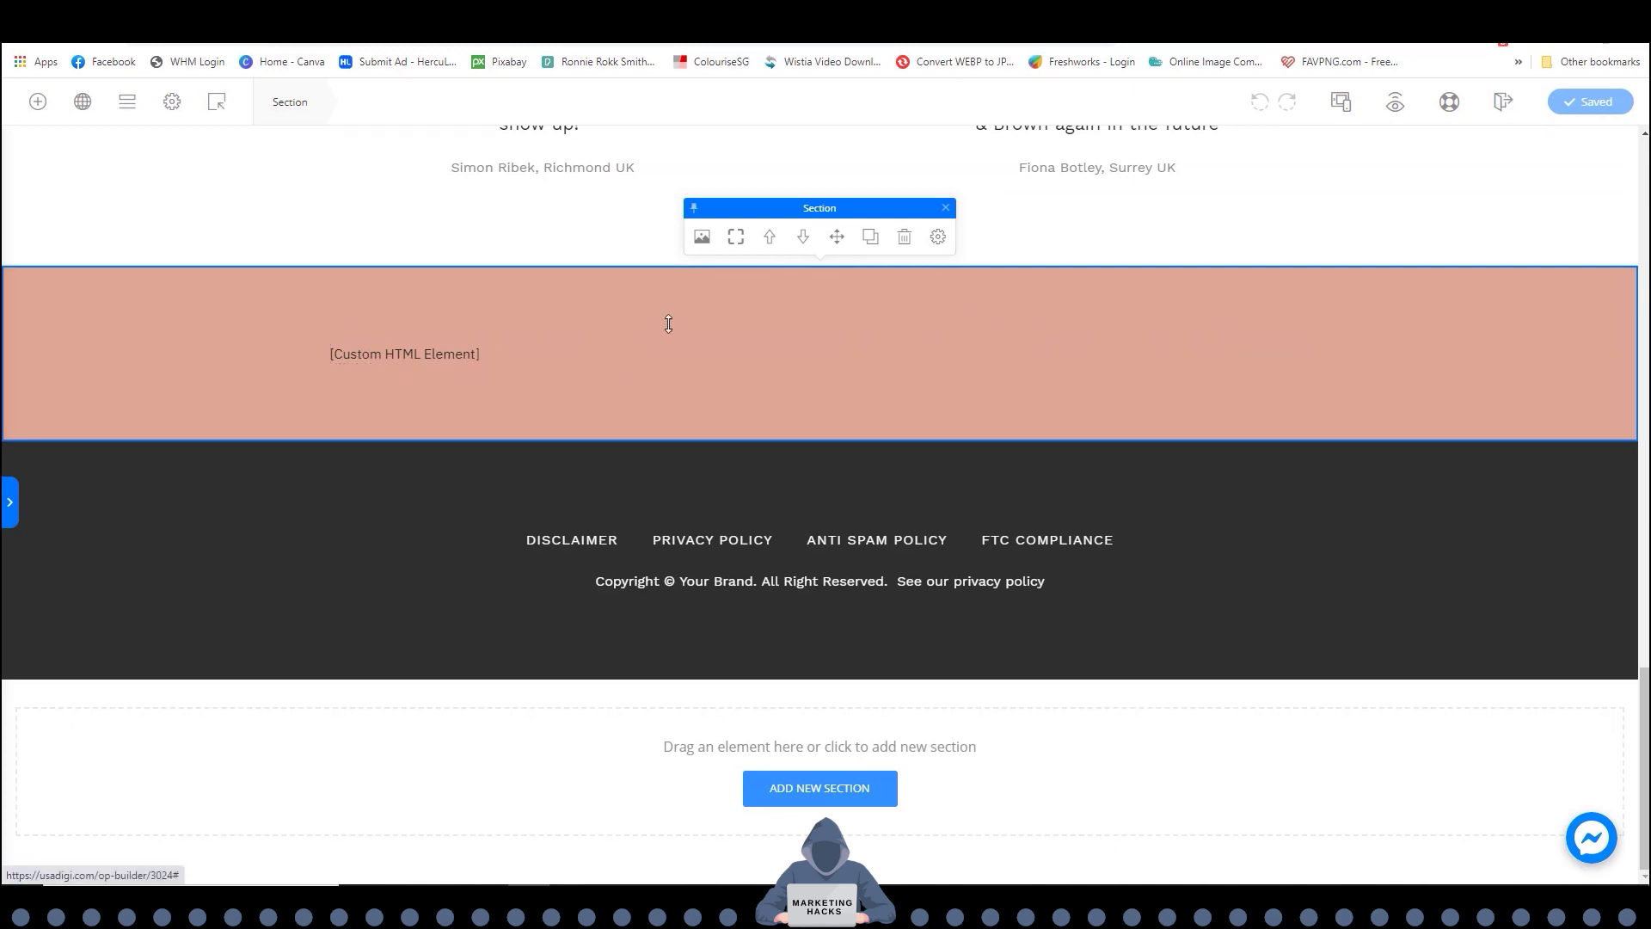
Set the form element's Max Width to 63, save the page, and preview it live.
click(491, 353)
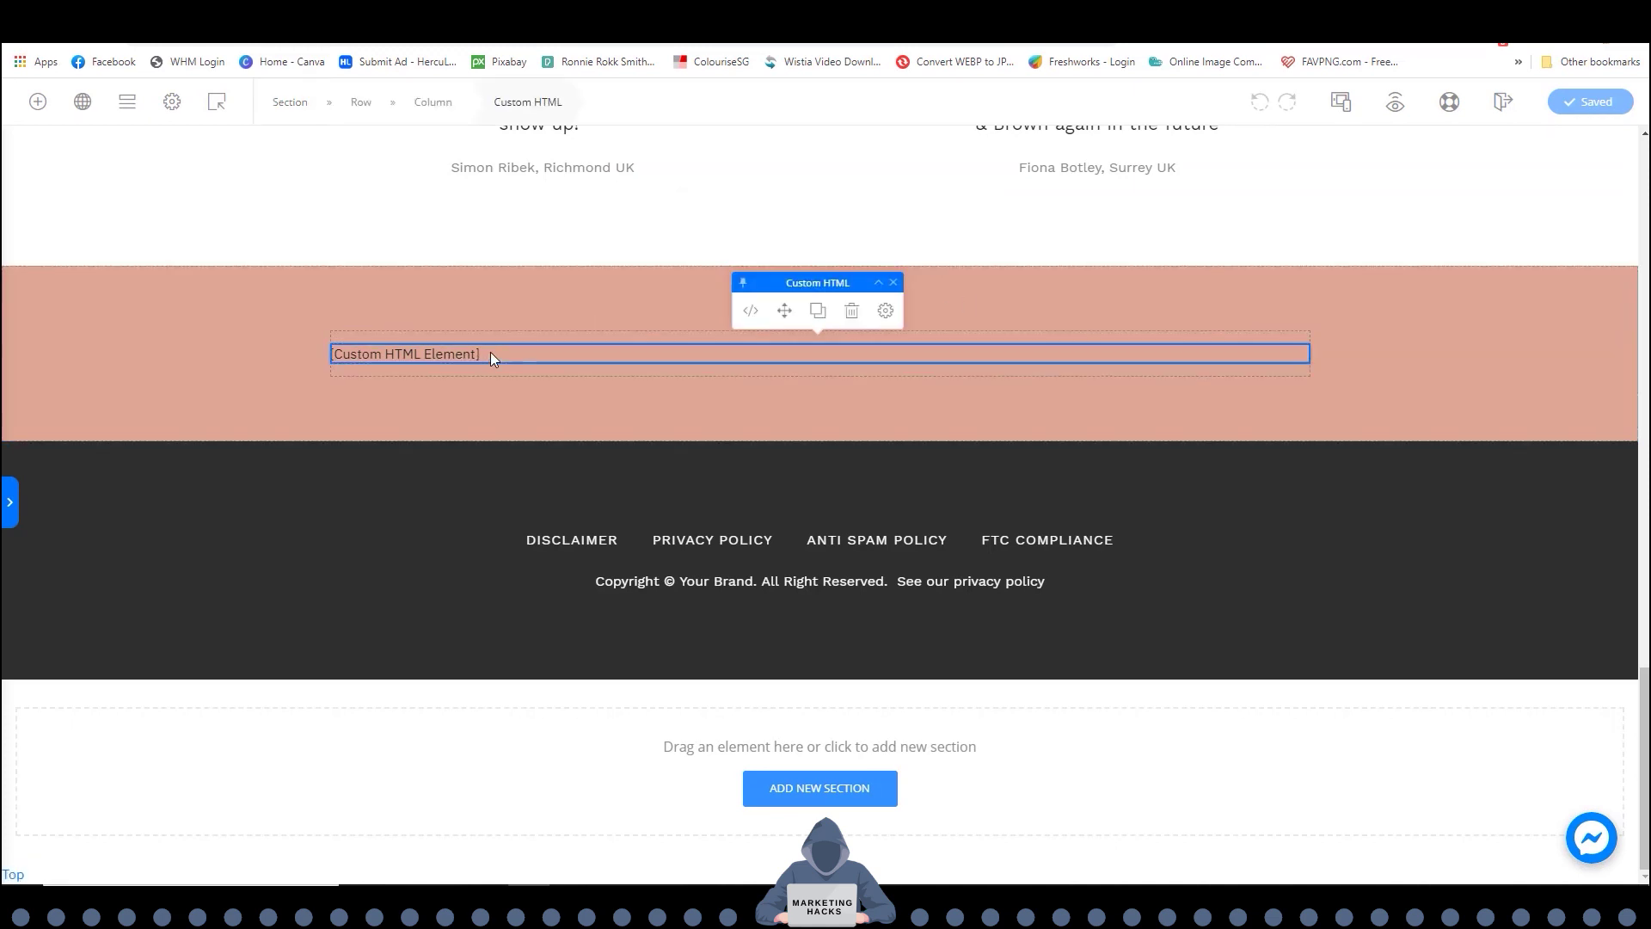
click(888, 316)
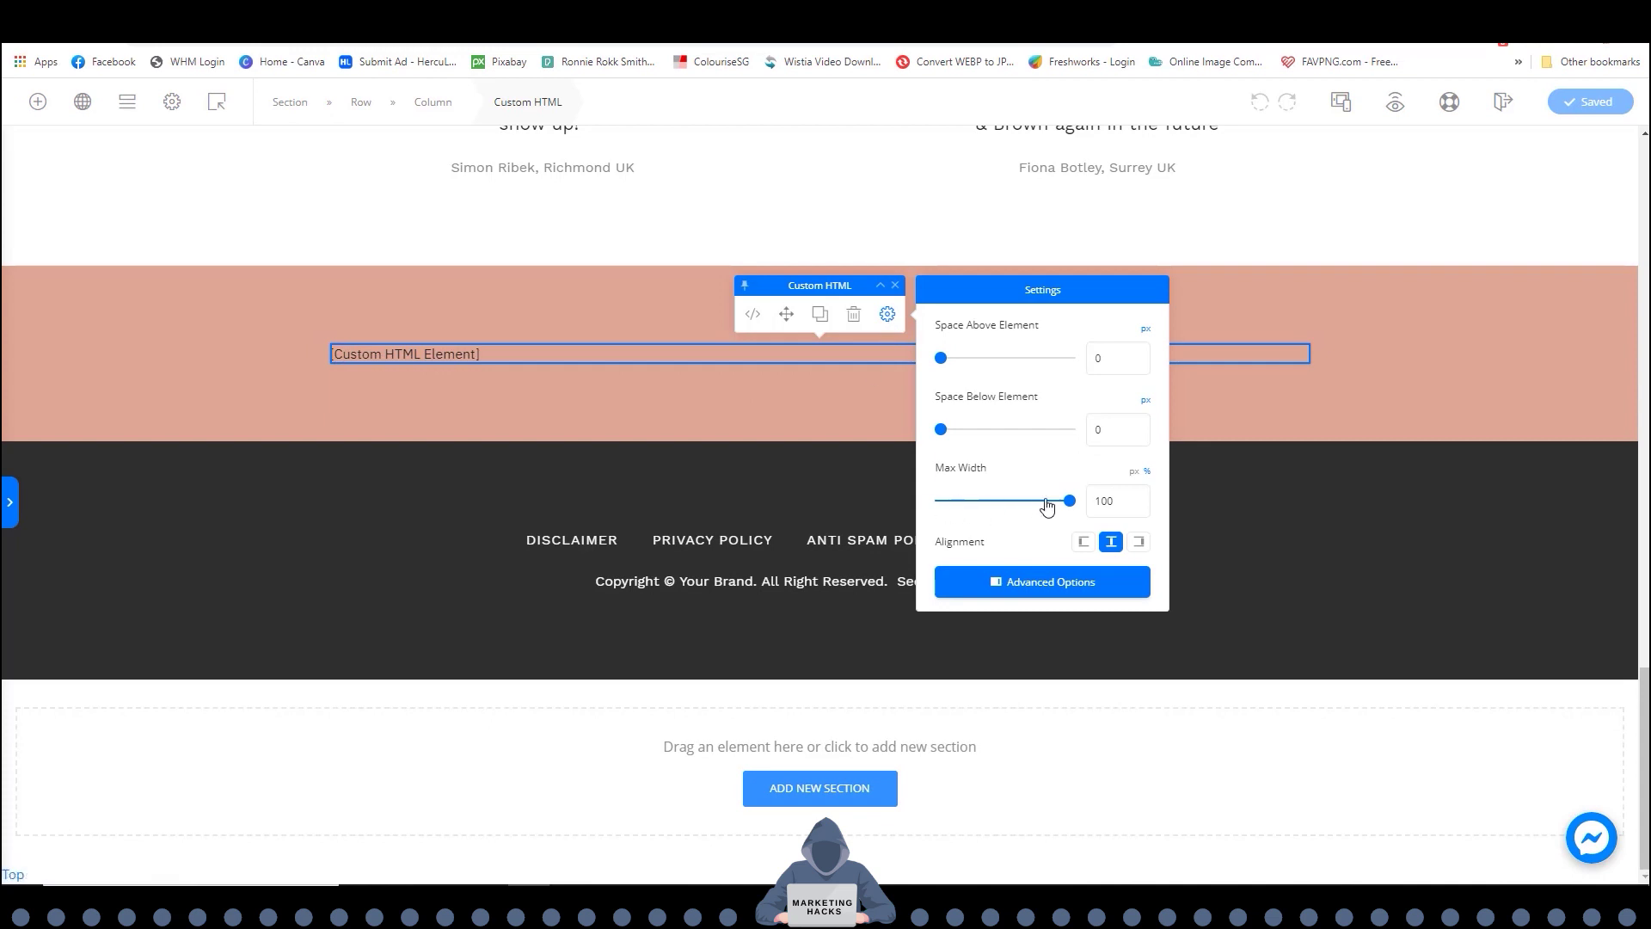
drag(1069, 507, 1024, 512)
click(1204, 387)
click(1600, 107)
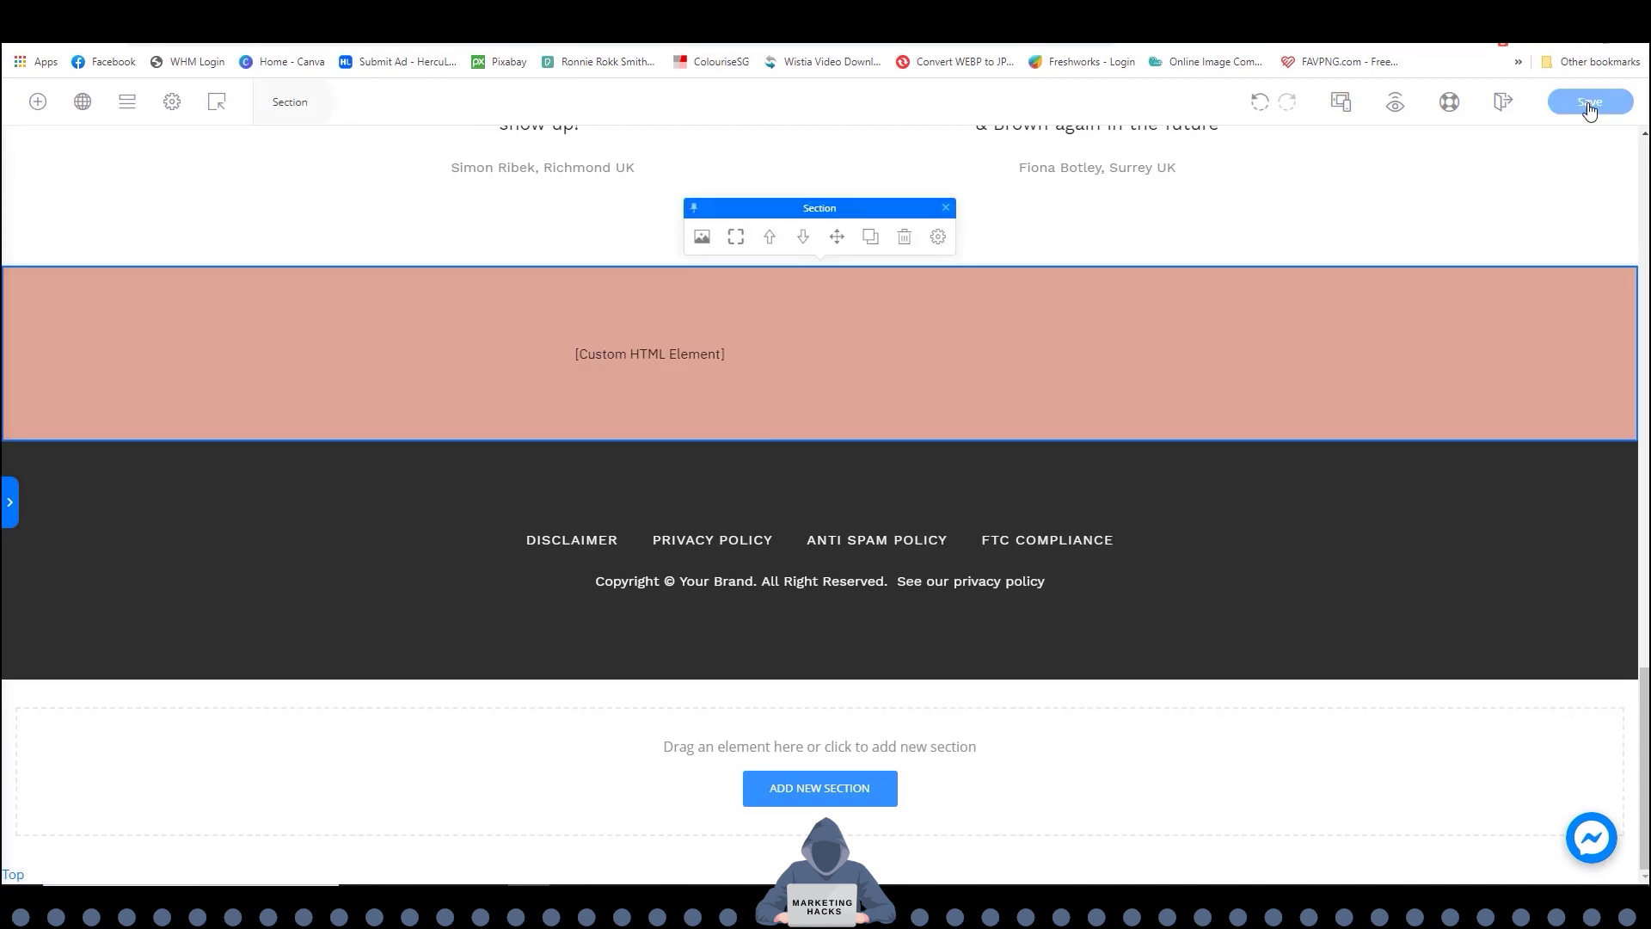
click(1396, 104)
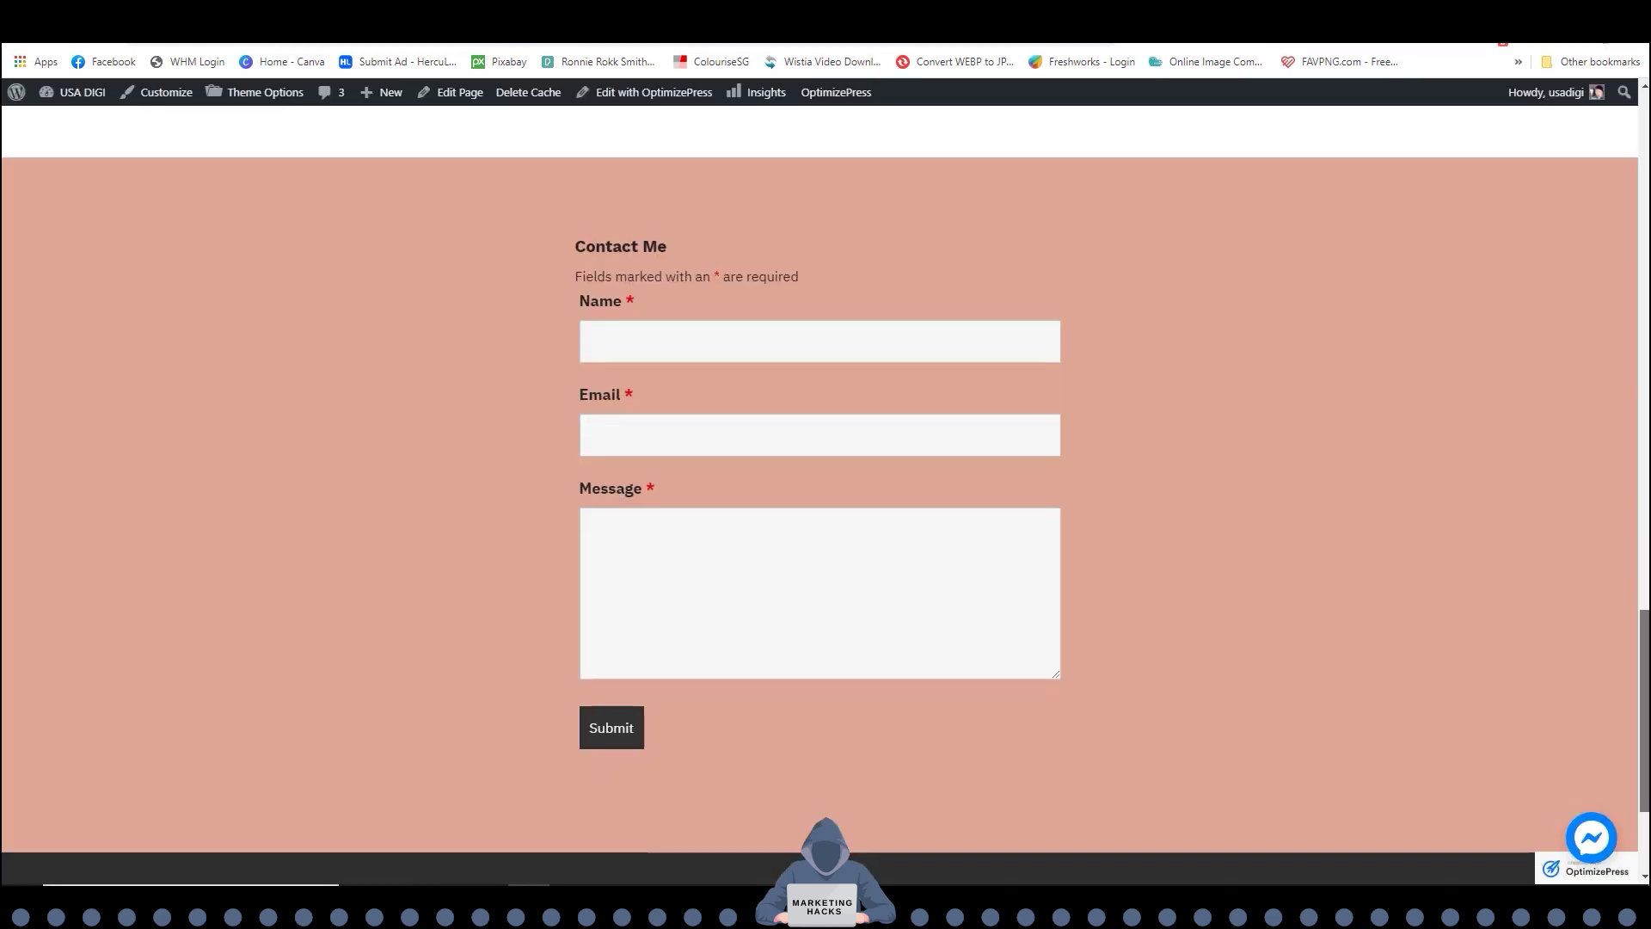
Submit a test message through the live Contact Me form and highlight the confirmation address.
scroll(826, 496, down, 2)
scroll(825, 496, up, 2)
scroll(1634, 636, up, 3)
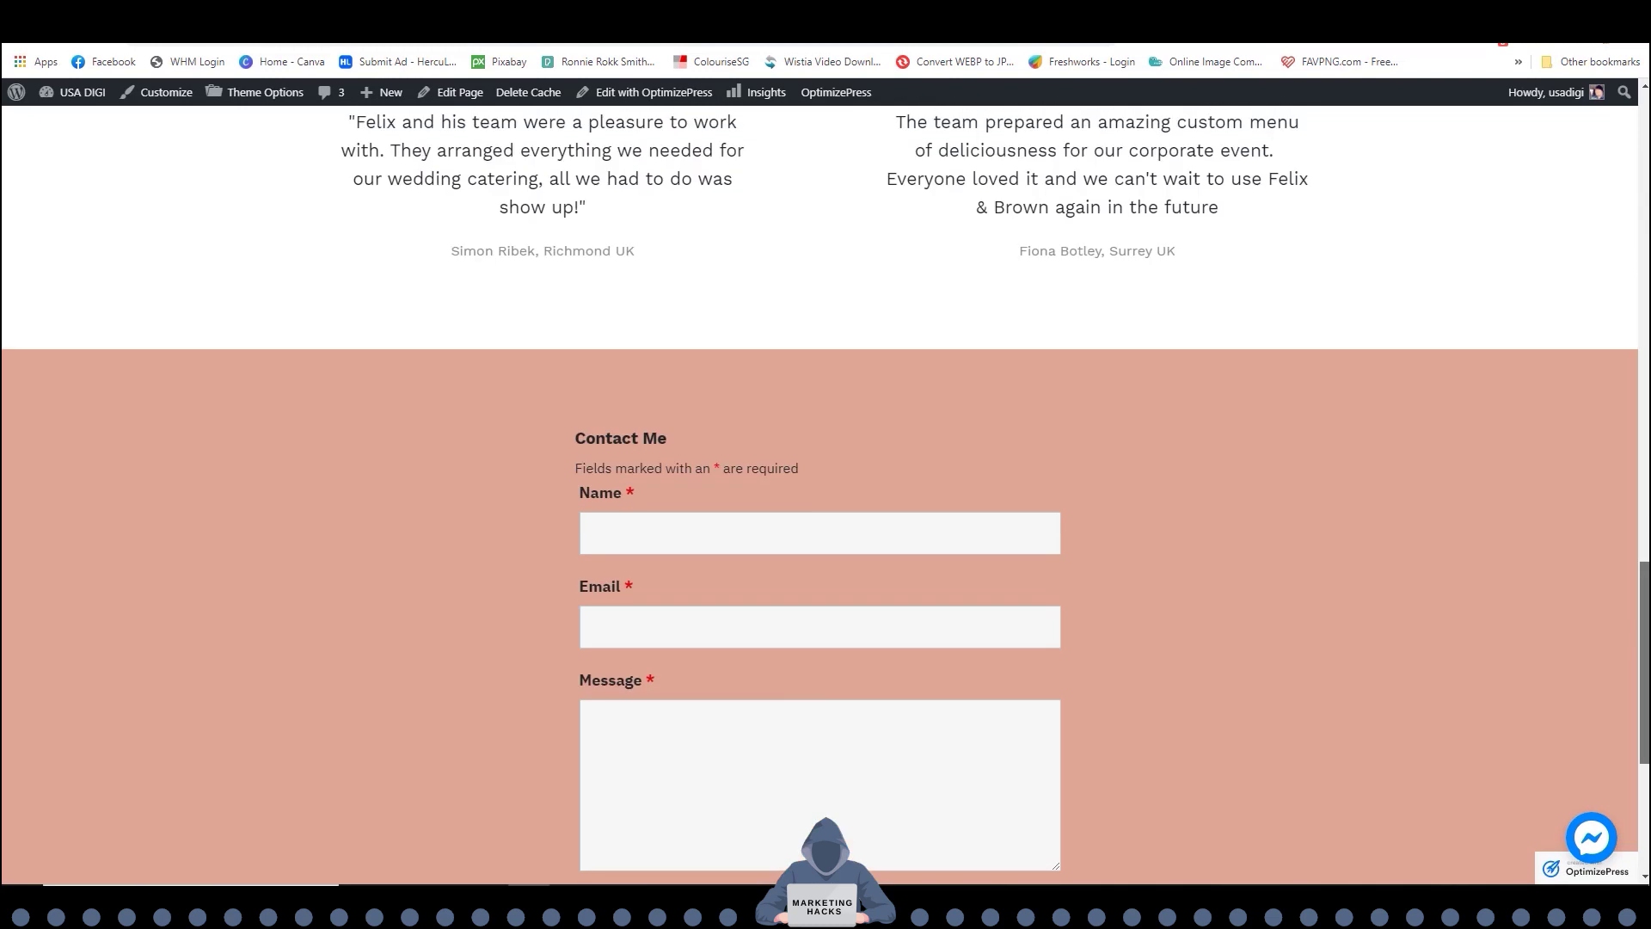
scroll(1634, 636, down, 3)
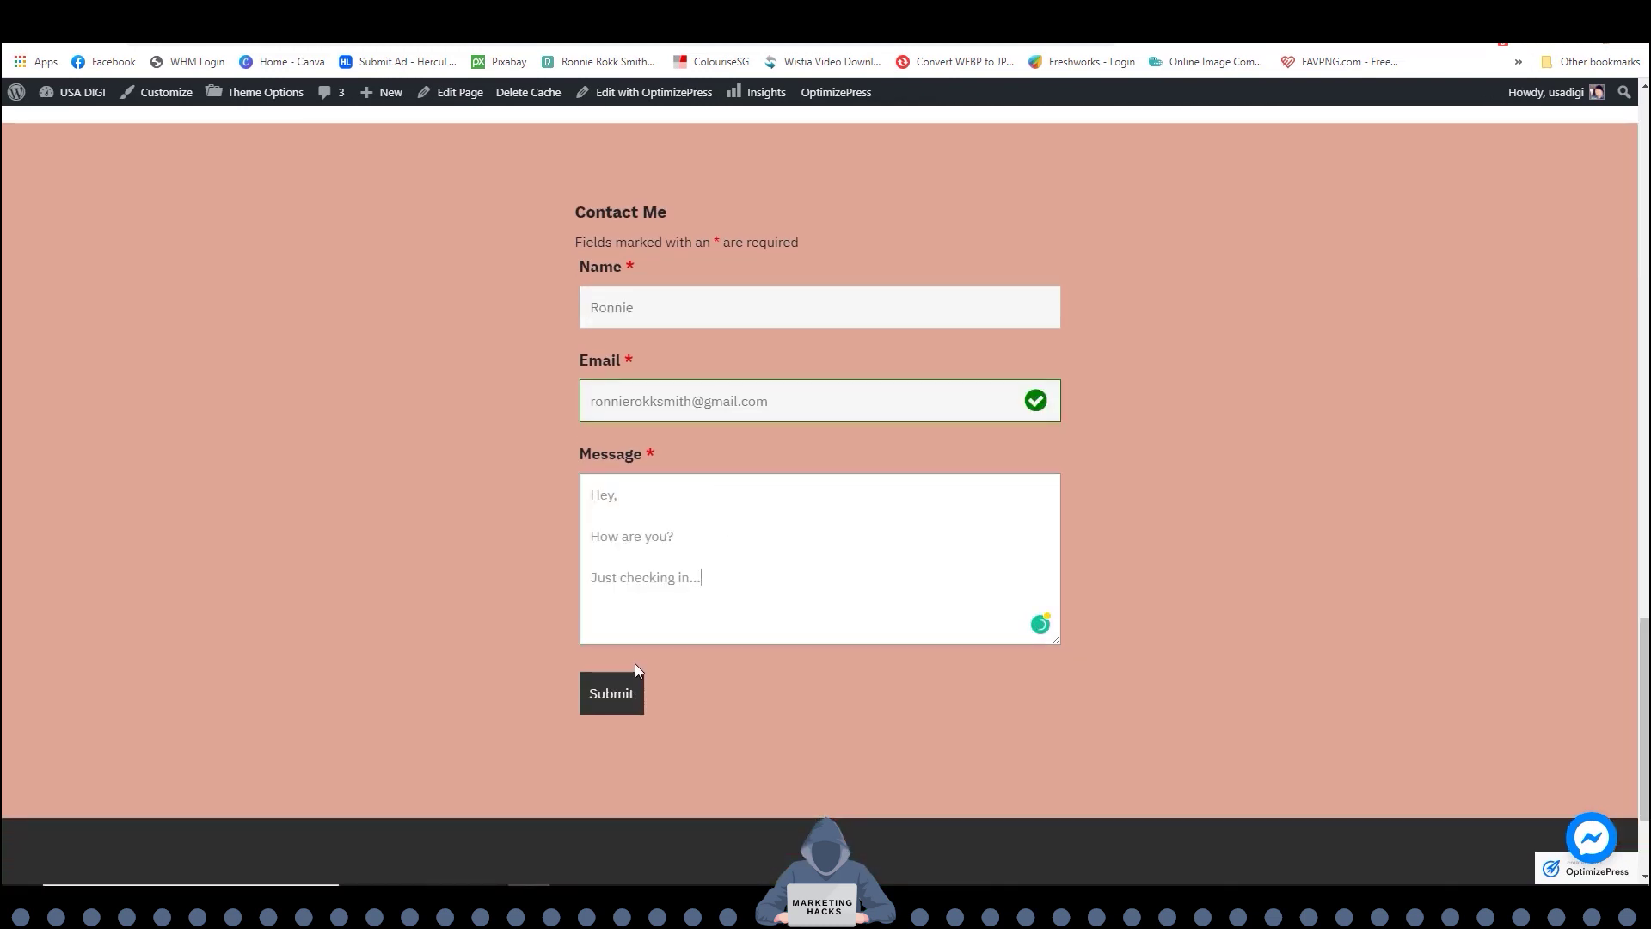
click(626, 688)
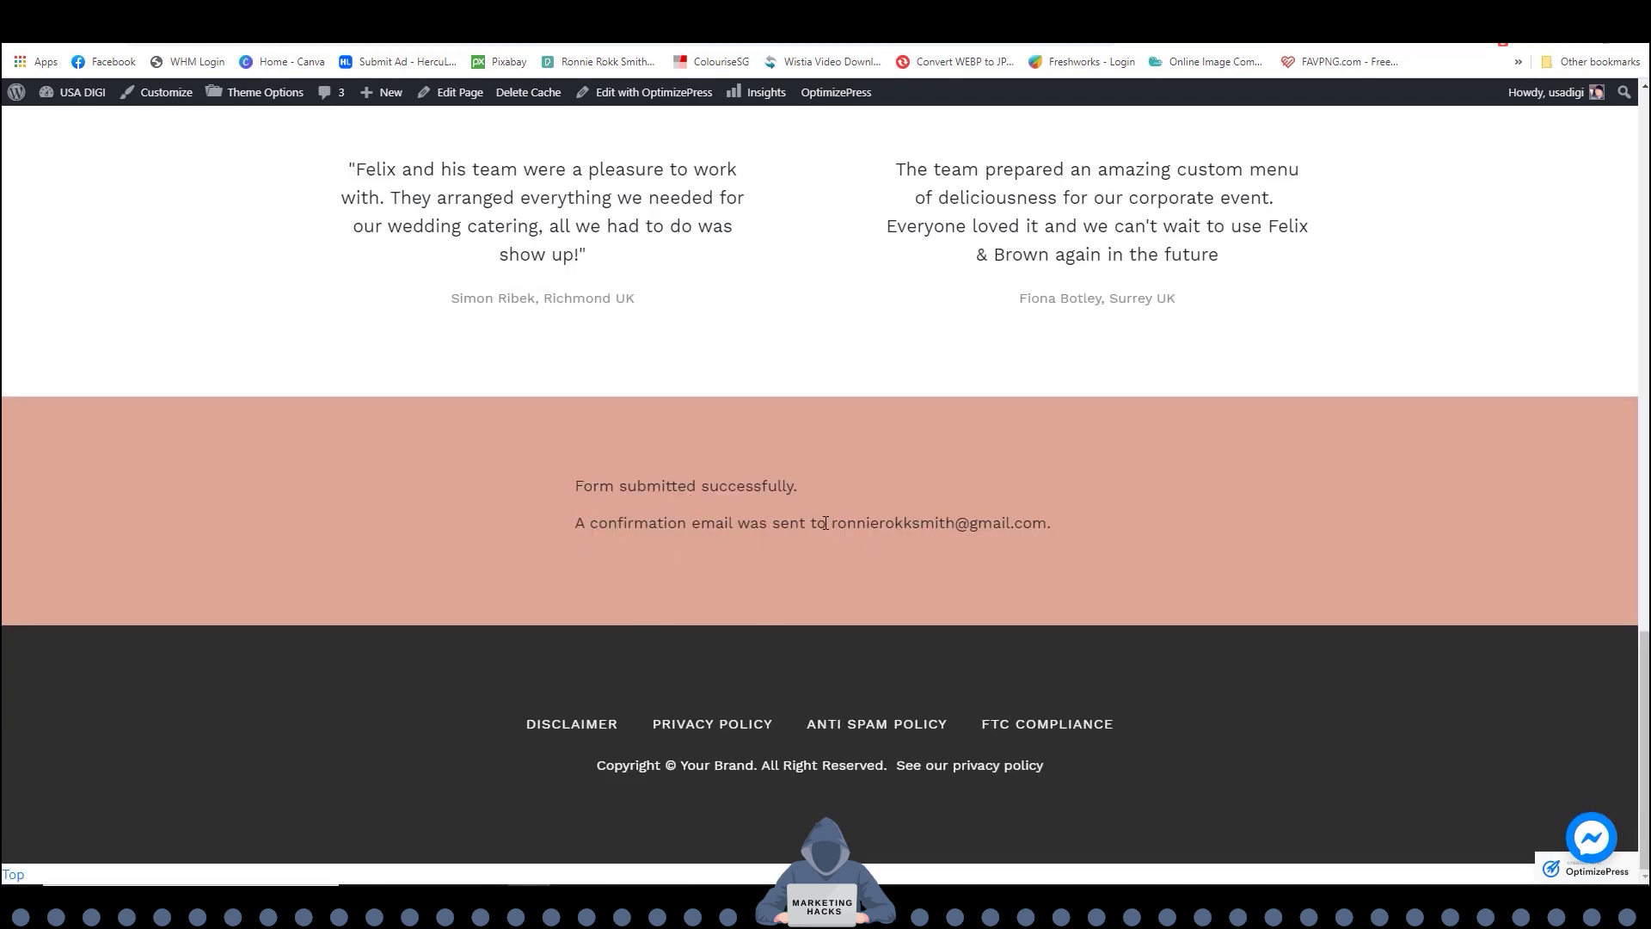
drag(830, 523, 1128, 513)
drag(831, 524, 1049, 528)
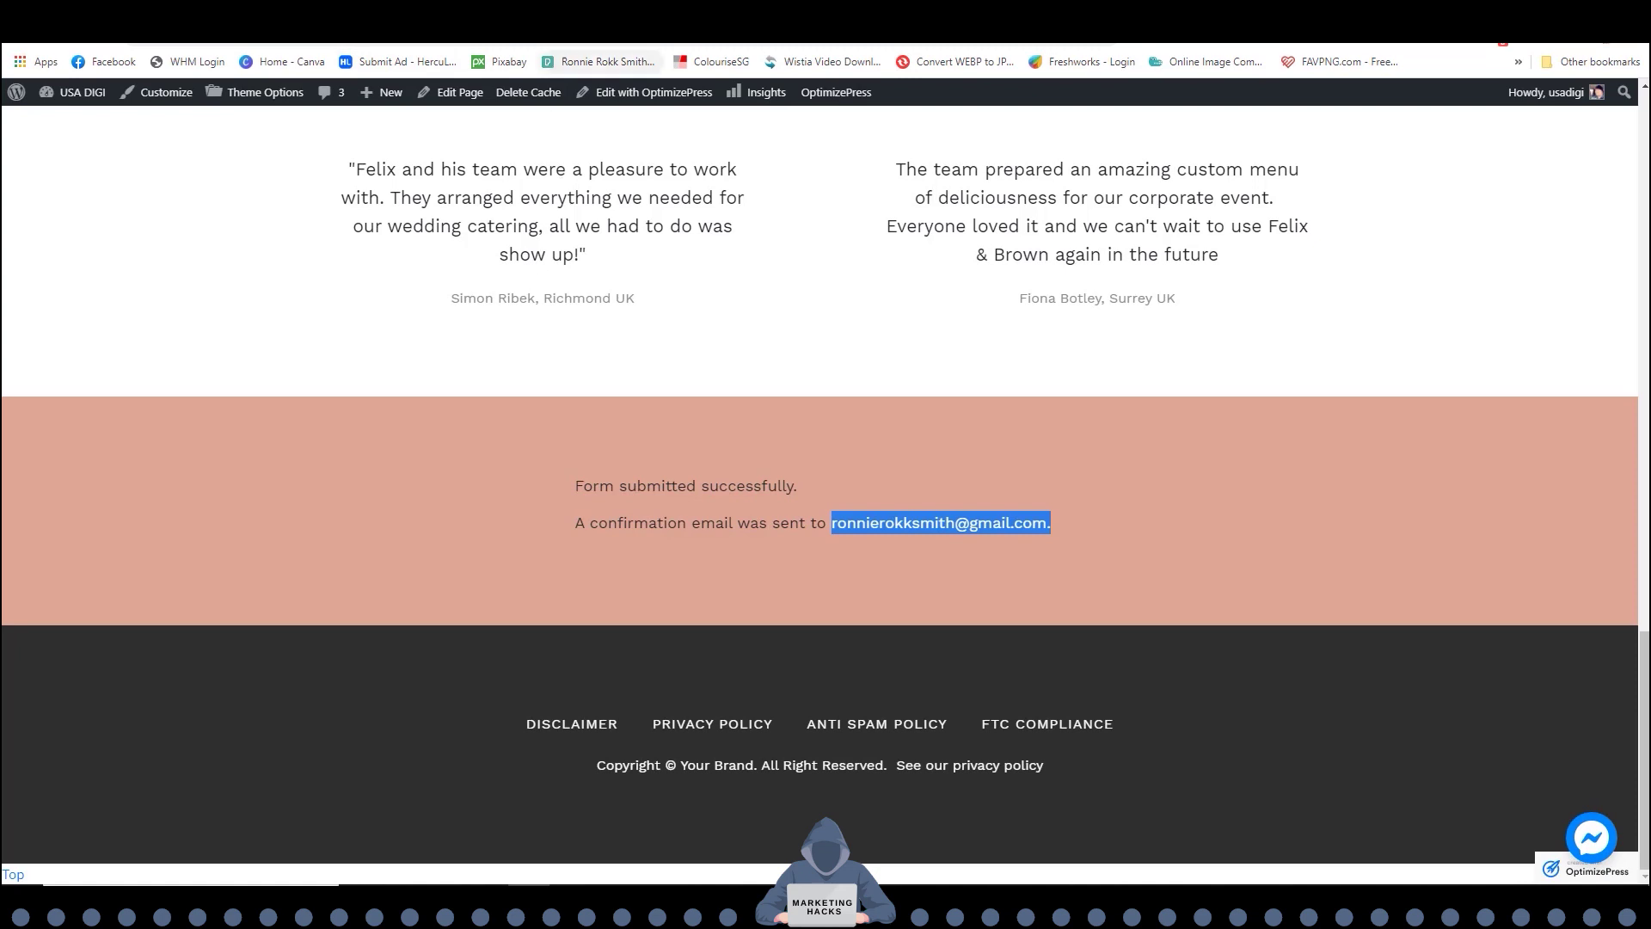
Check Gmail's Promotions, Social and Primary tabs, then open the test message from Spam.
click(602, 62)
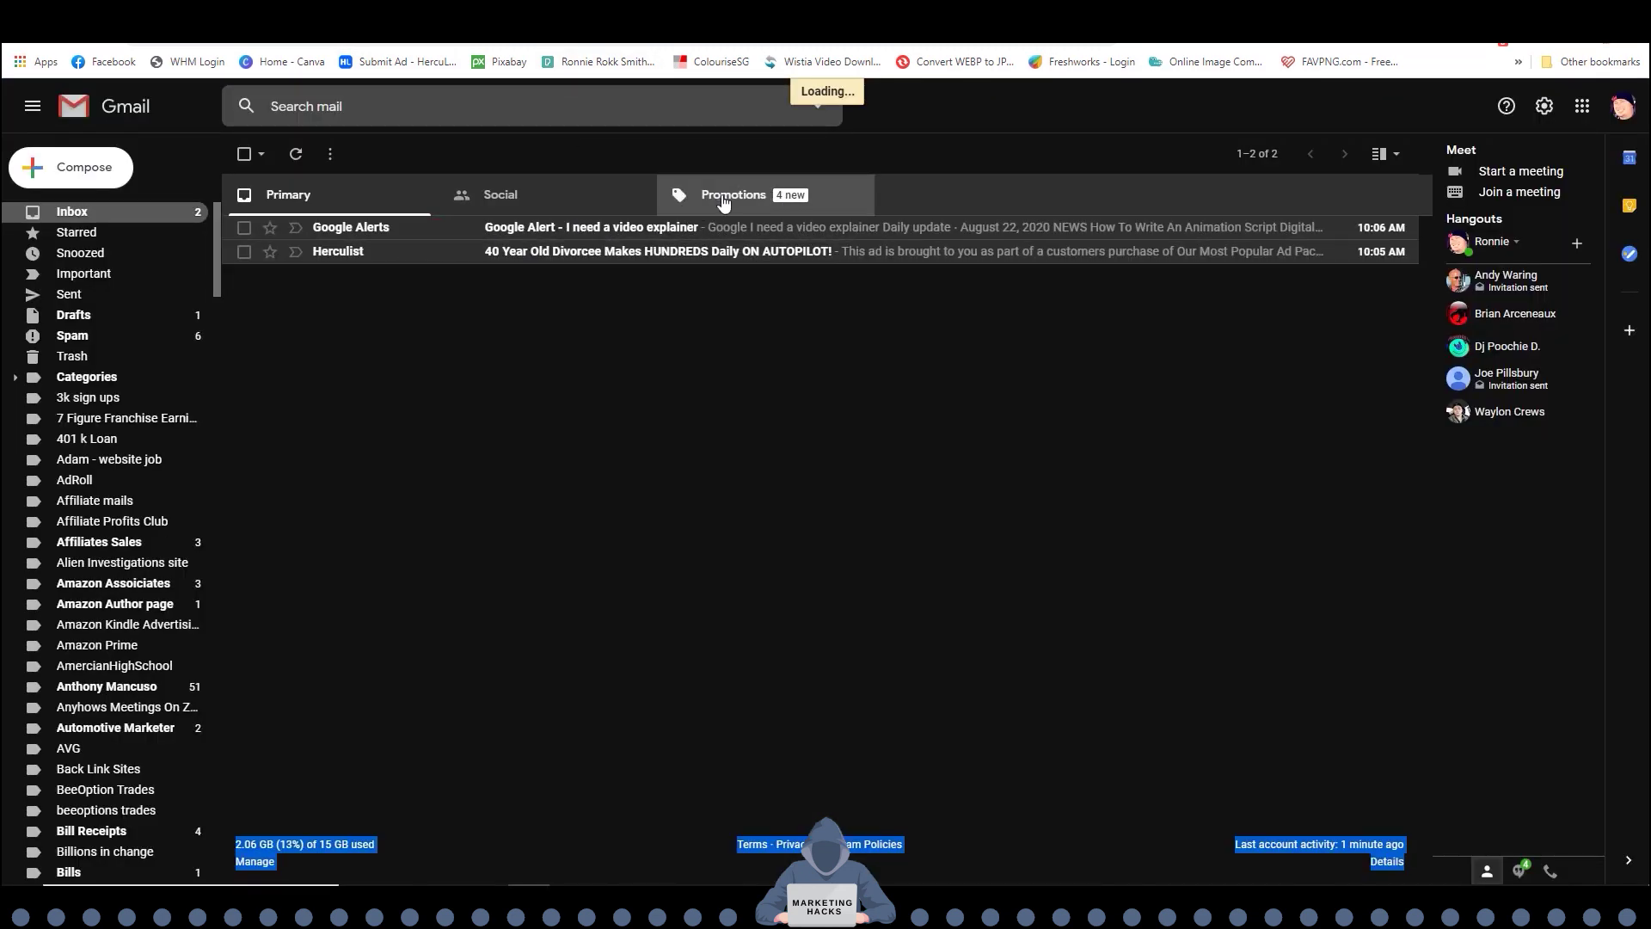
click(516, 210)
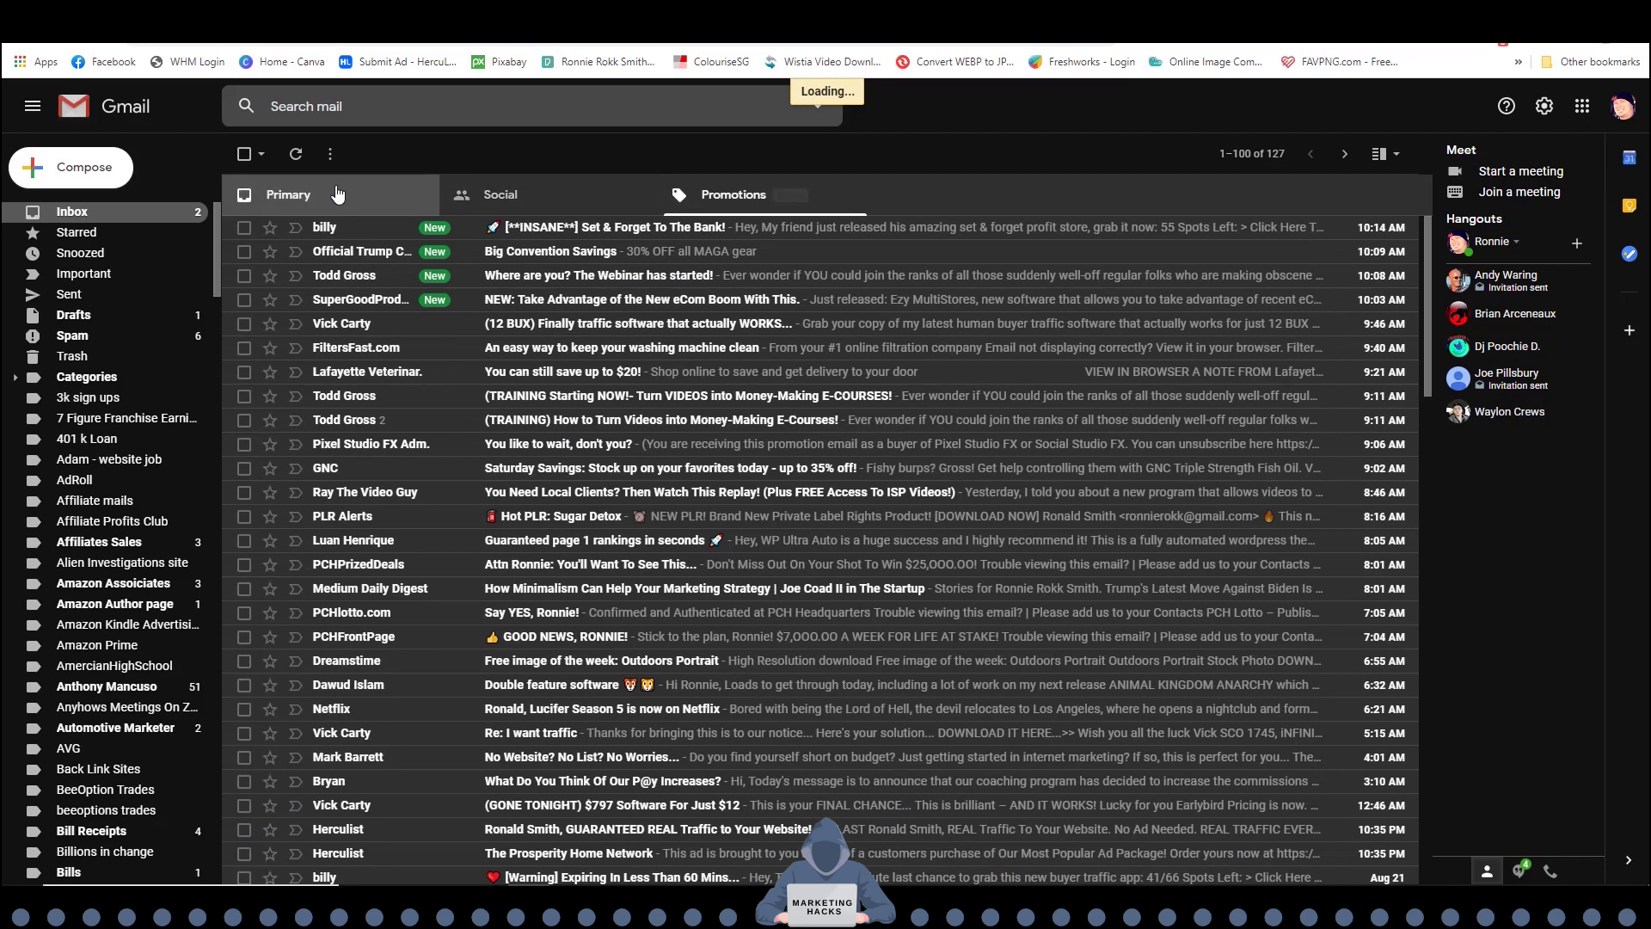
click(337, 195)
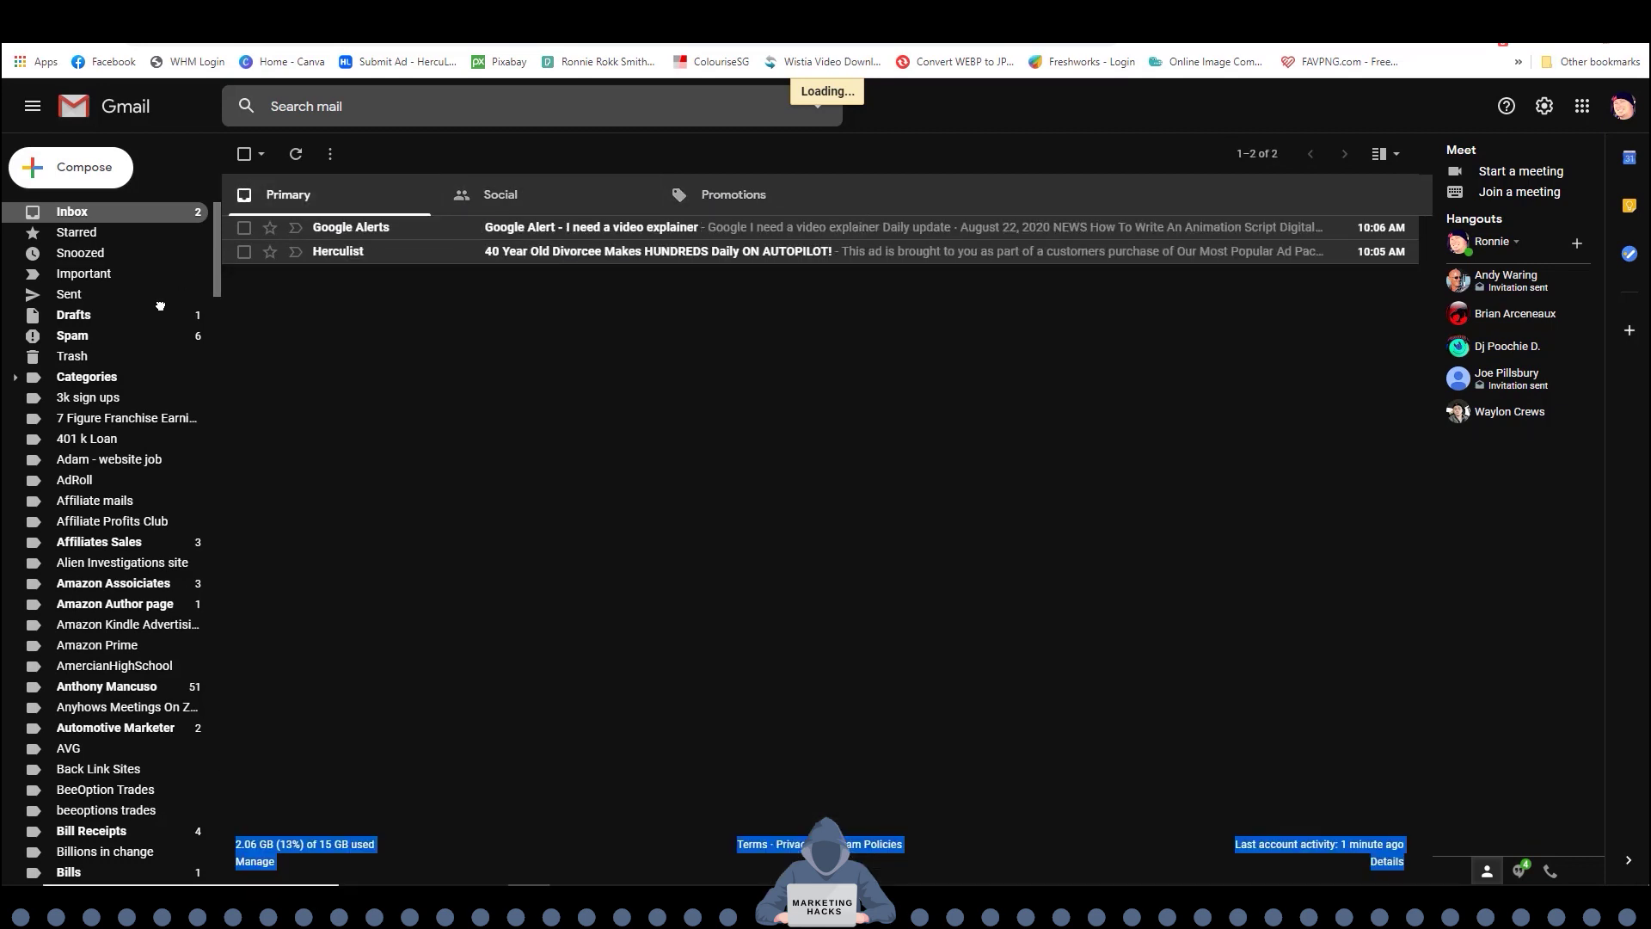
click(82, 346)
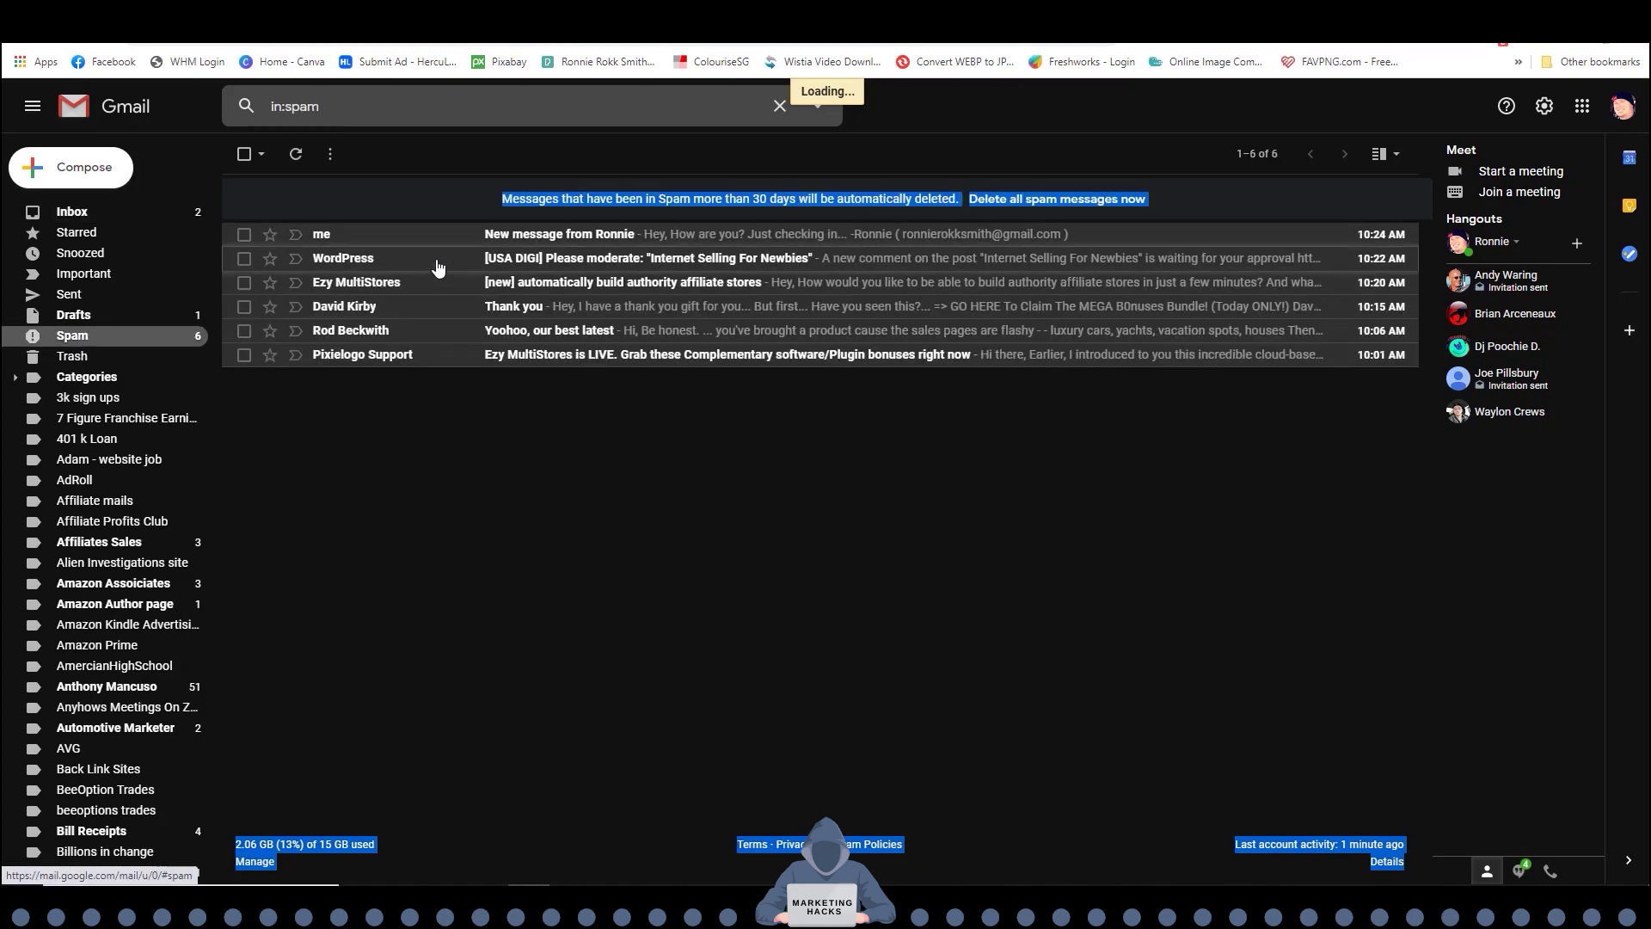
click(379, 244)
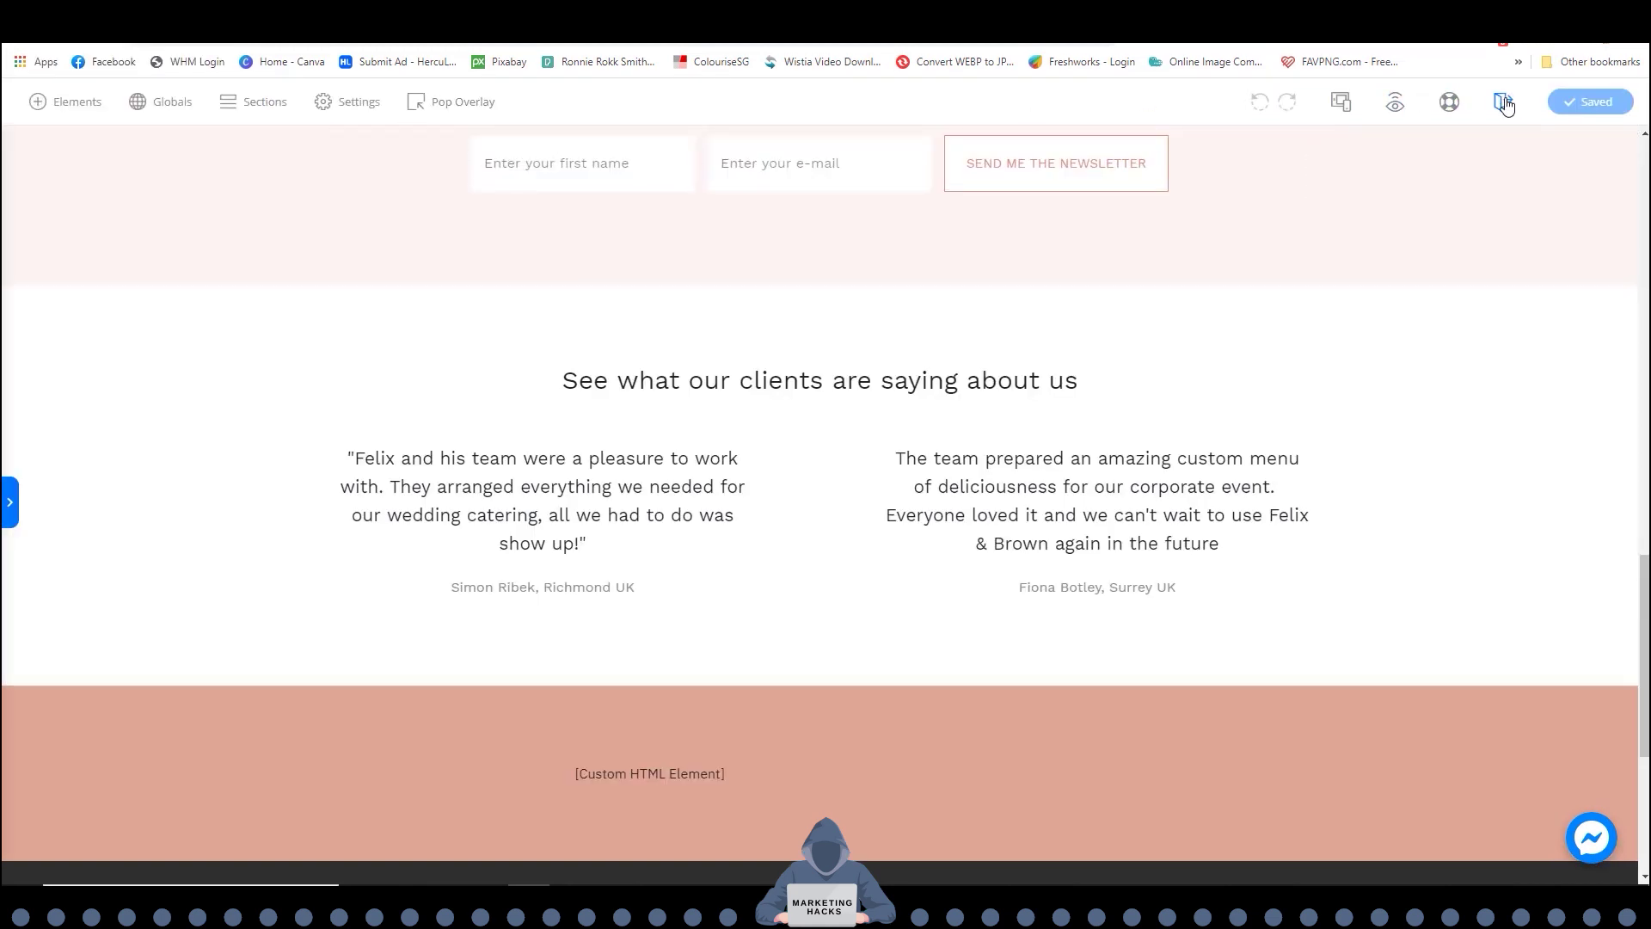
Exit the page builder and select the administration email address in Settings > General.
click(1503, 102)
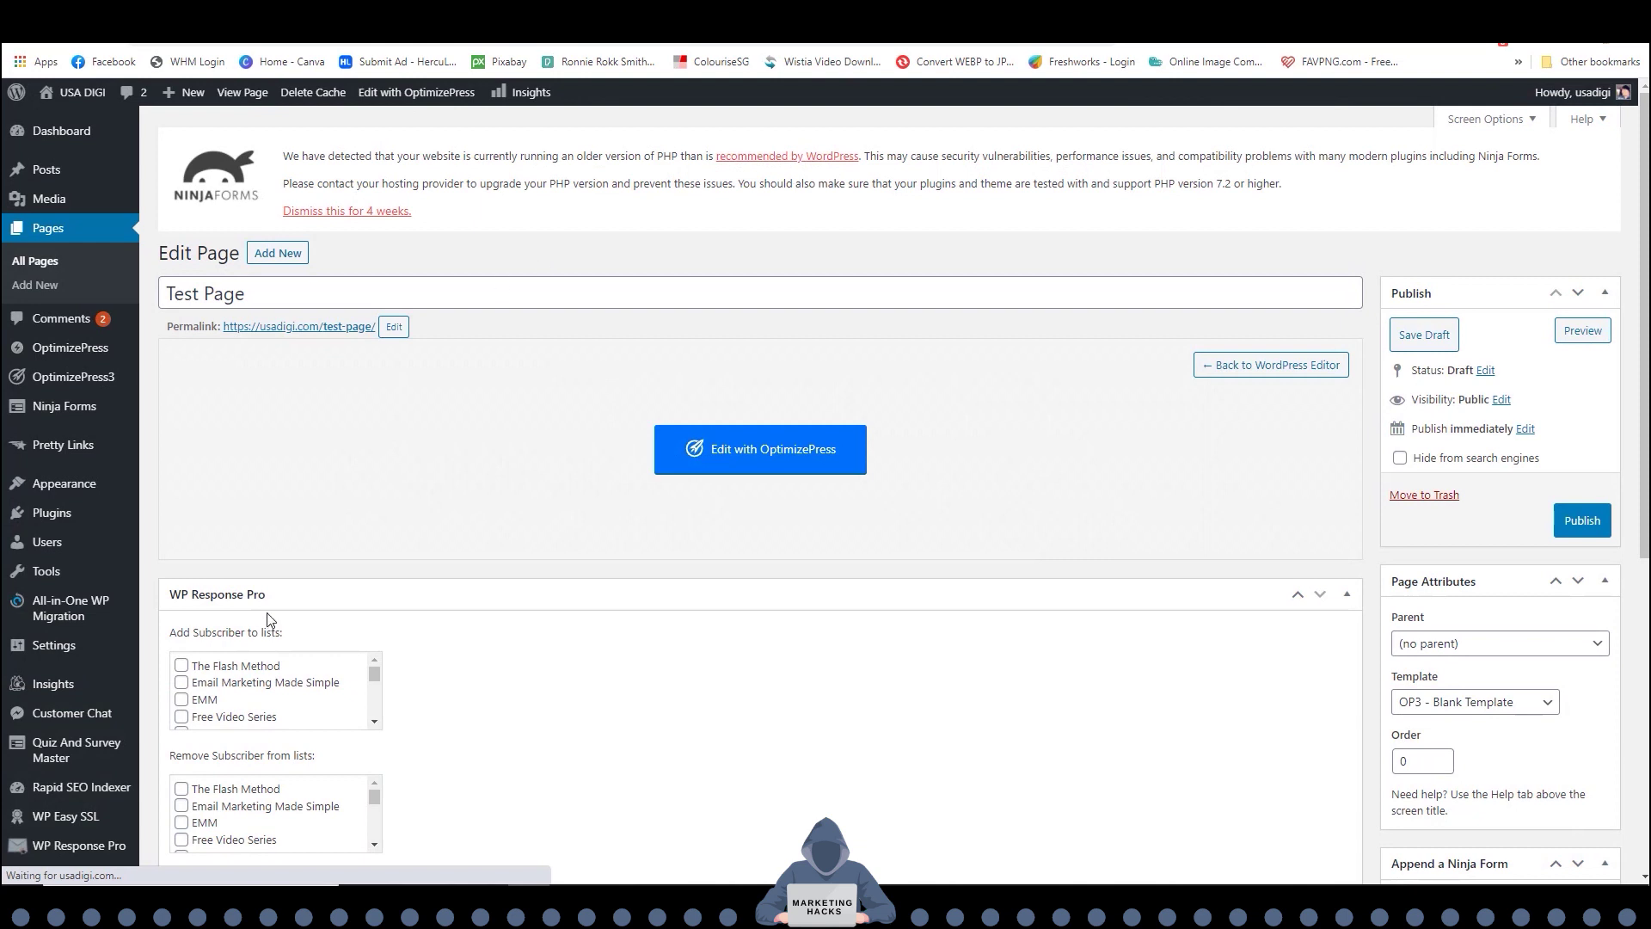
click(112, 693)
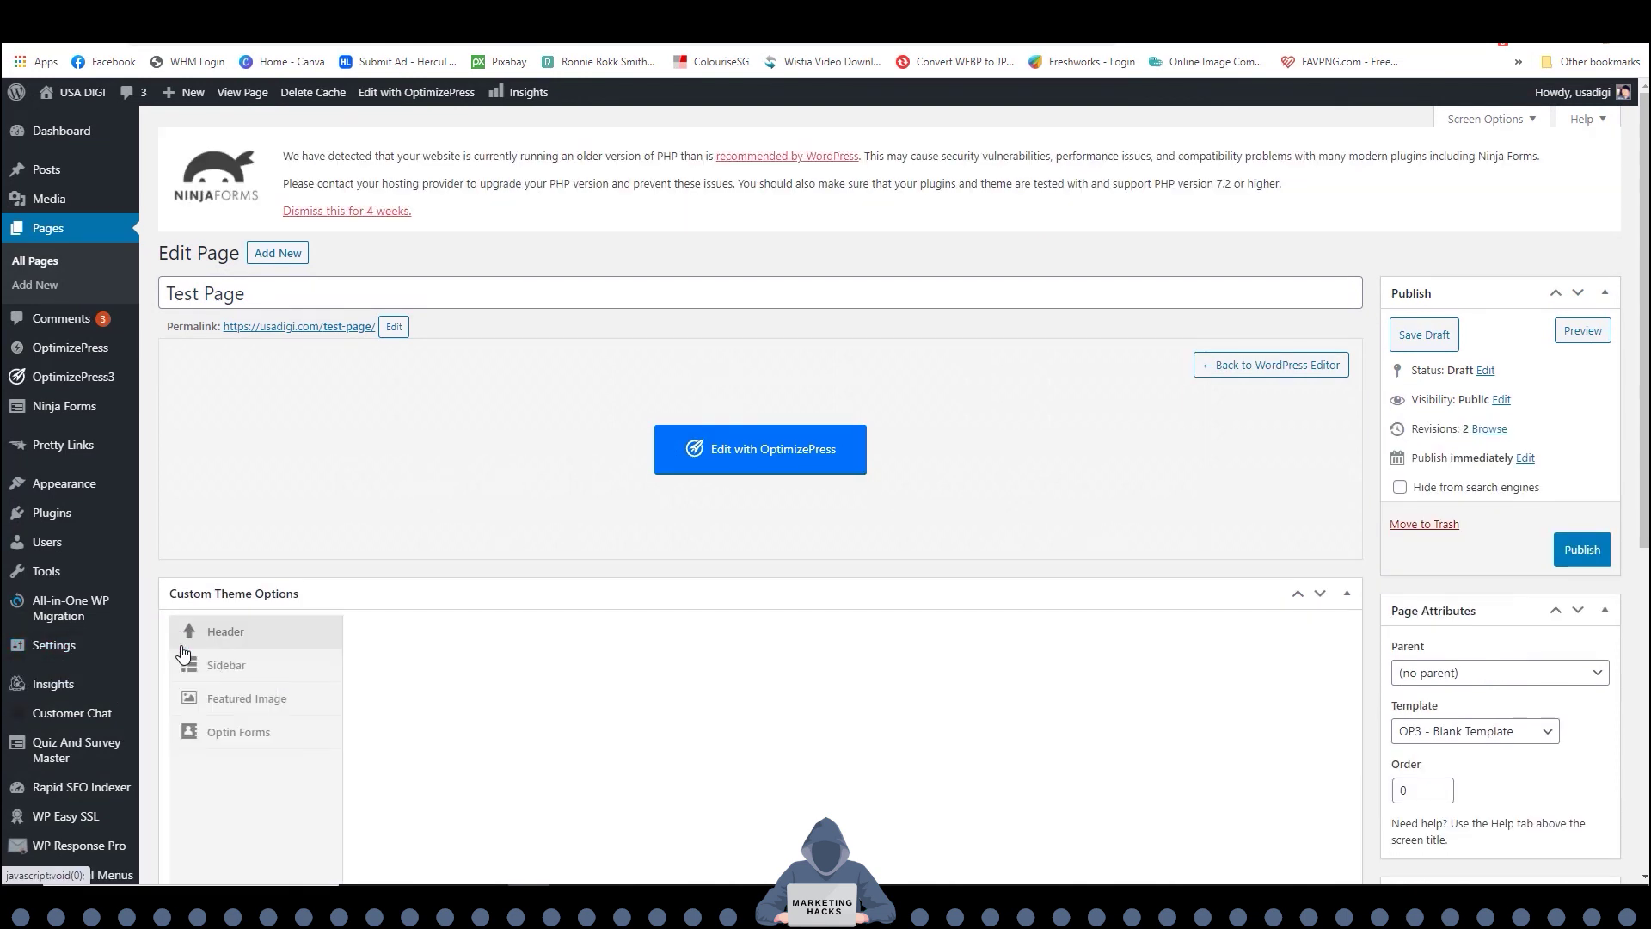
click(181, 647)
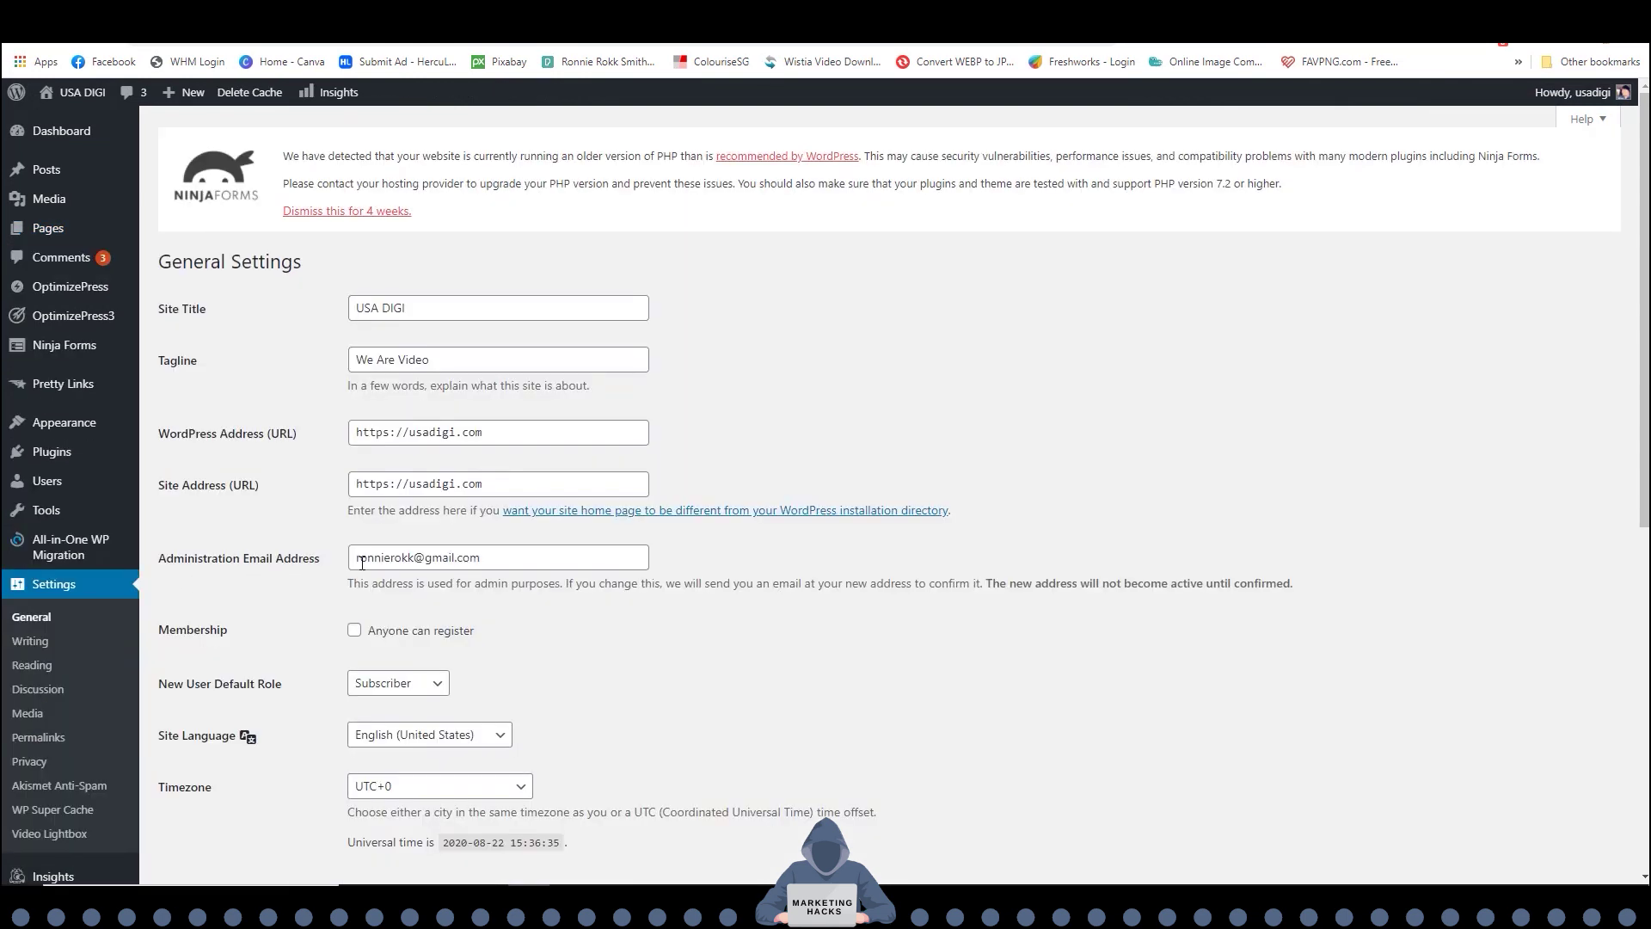
drag(356, 559, 496, 563)
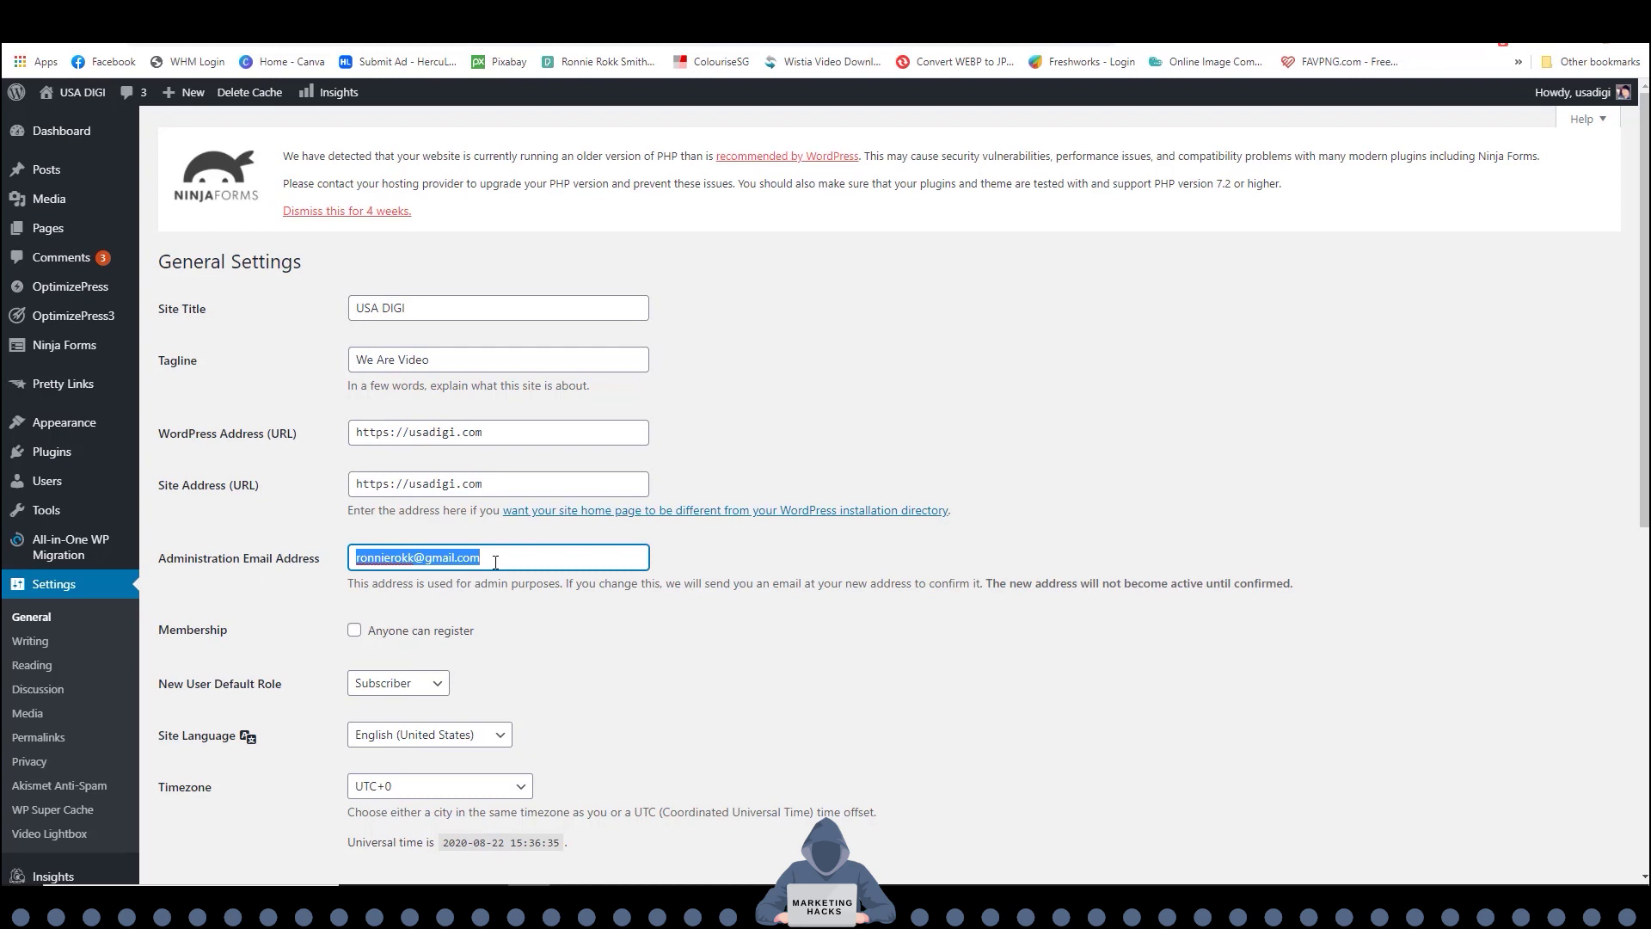